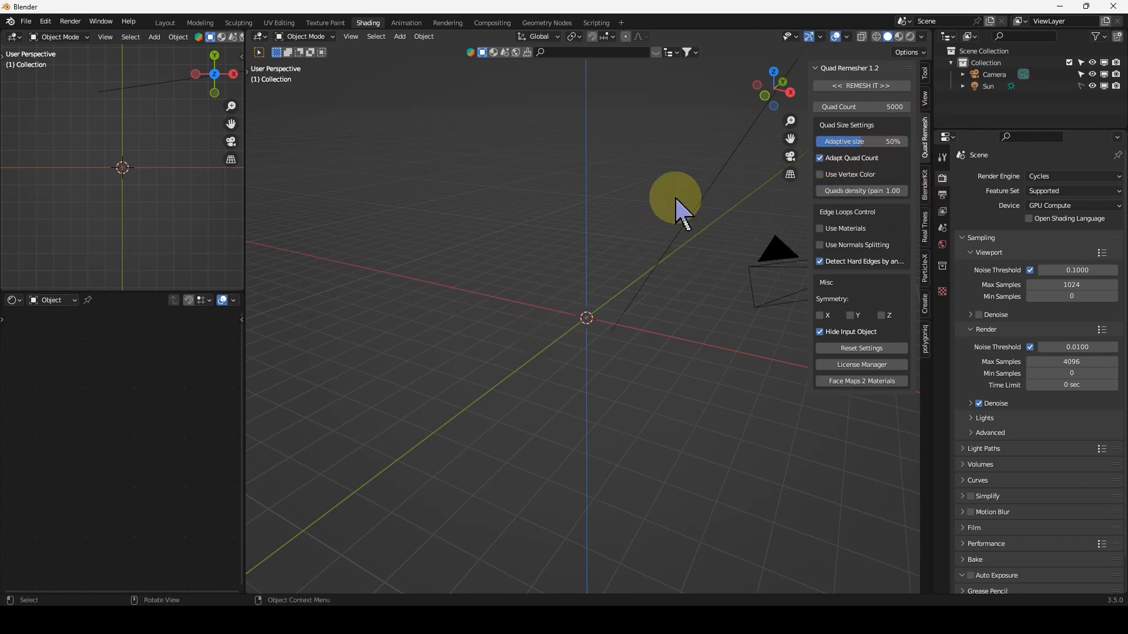
Hide the viewport sidebar and add a cube mesh at the world origin
key(n)
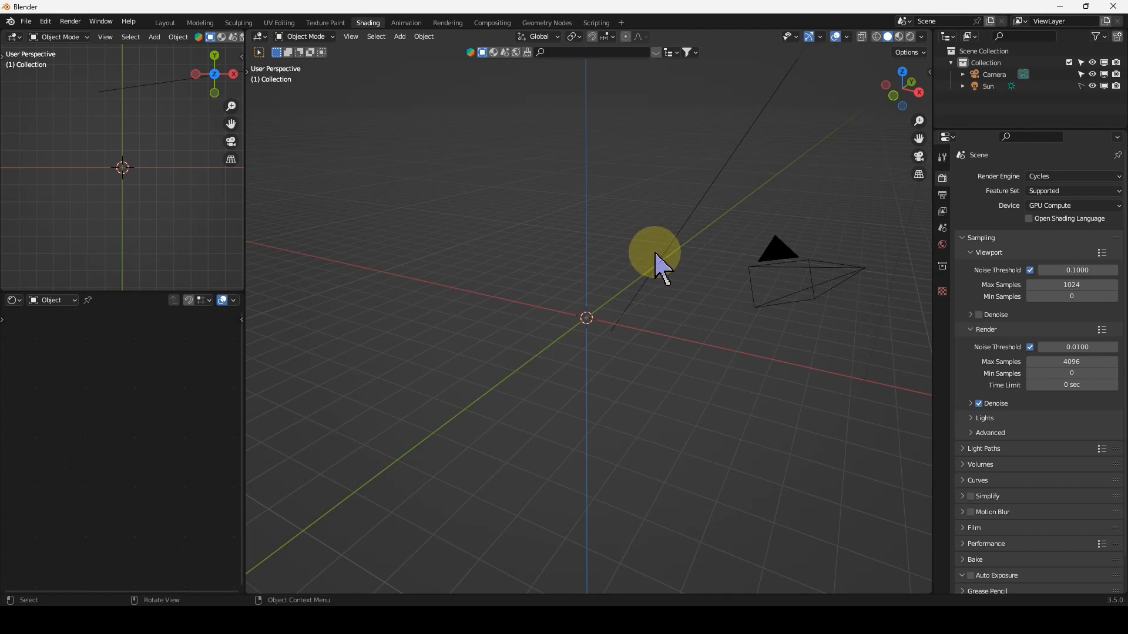
scroll(599, 368, down, 3)
scroll(599, 368, up, 4)
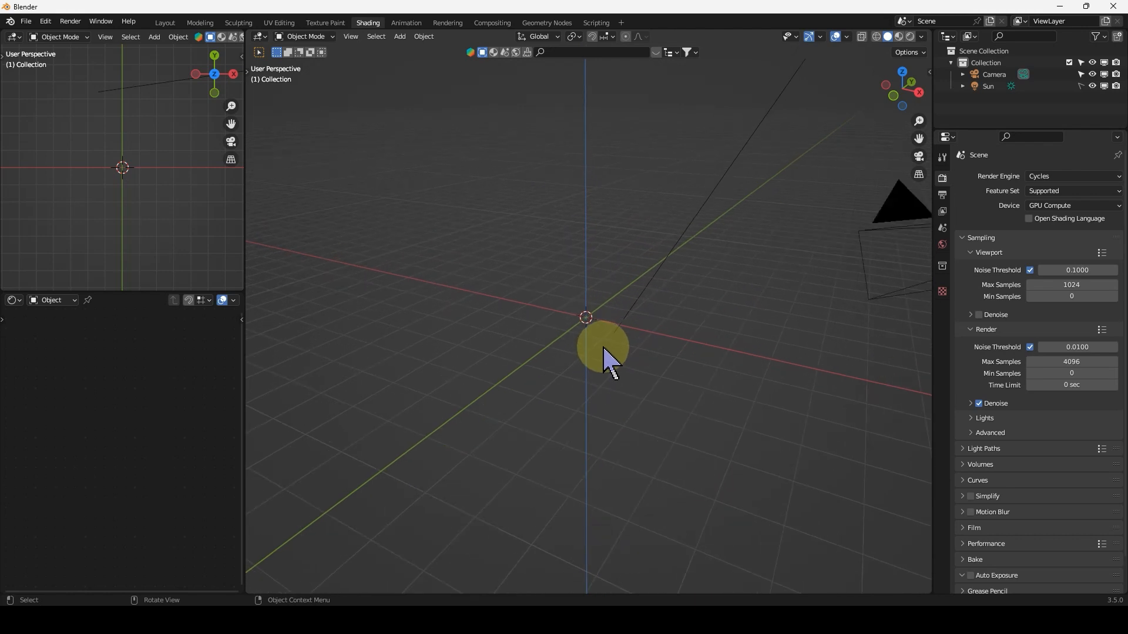
middle_drag(582, 343, 611, 339)
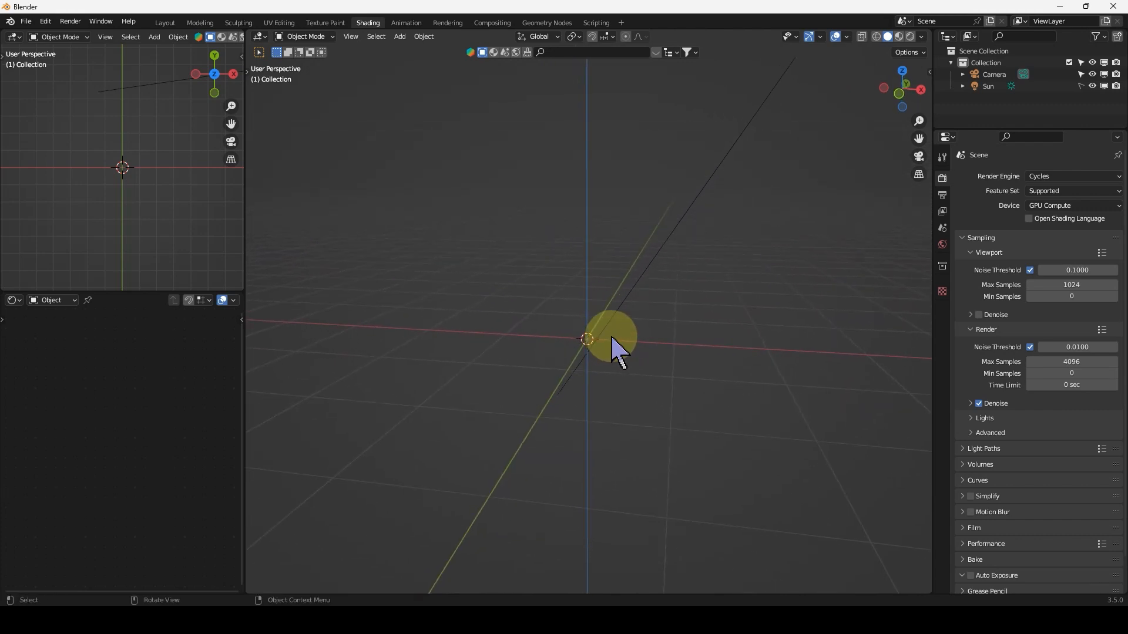
key(shift+a)
click(683, 355)
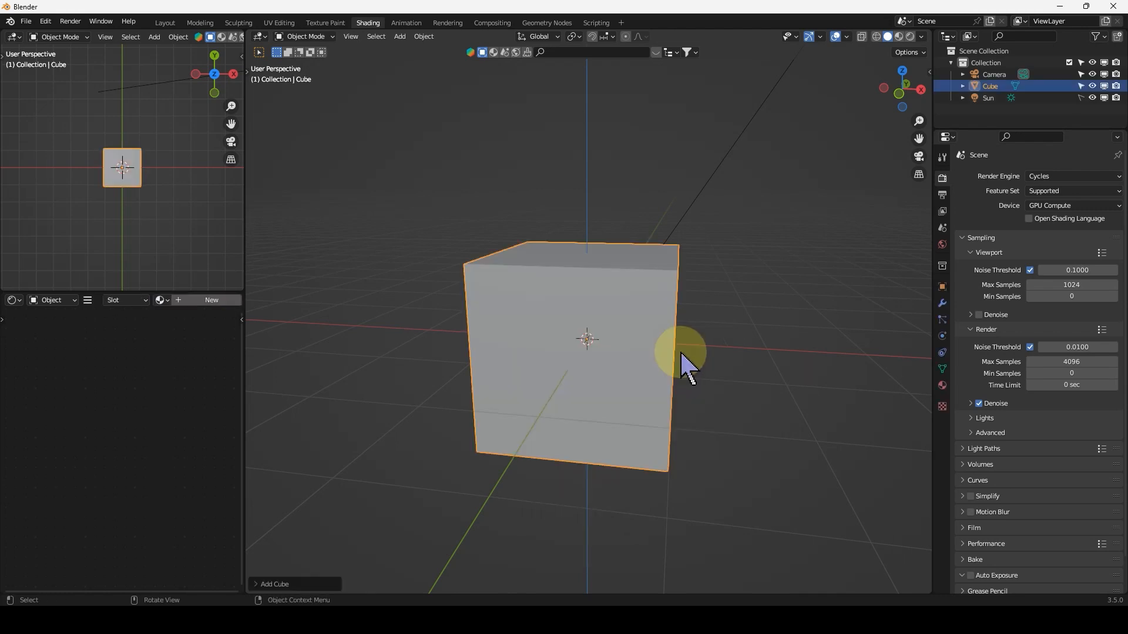
scroll(645, 344, down, 2)
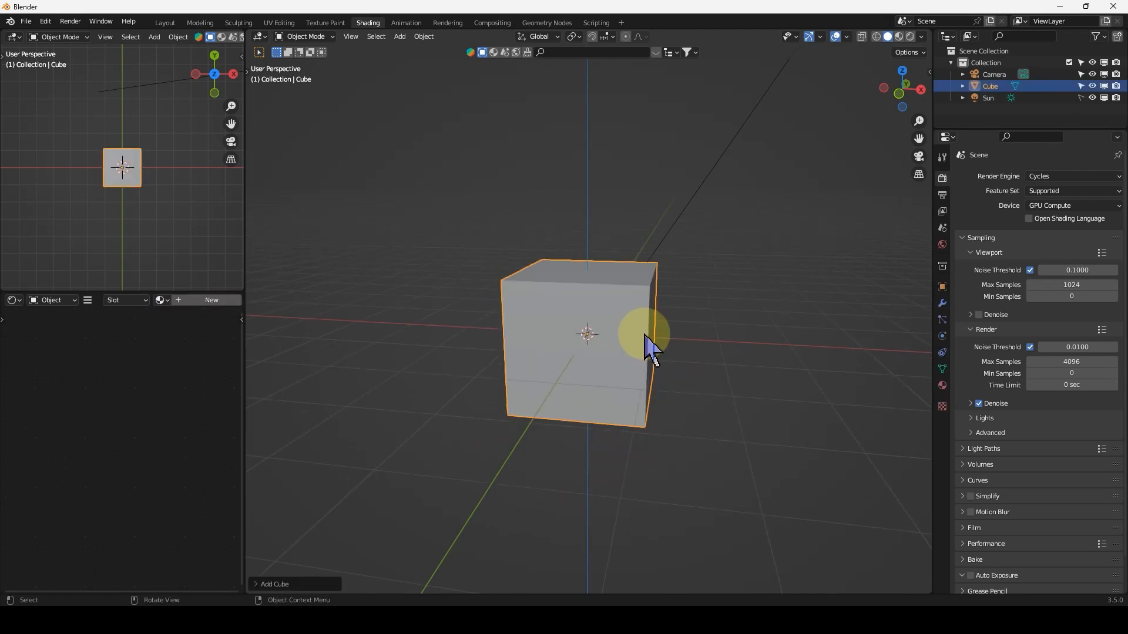
key(KP_1)
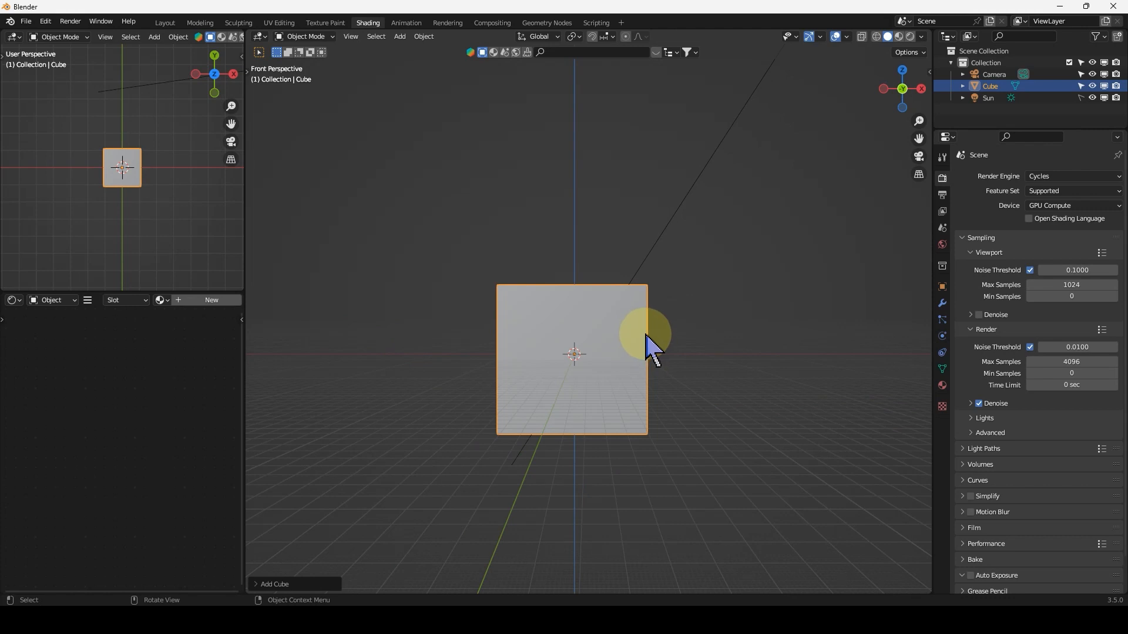
middle_drag(664, 388, 617, 392)
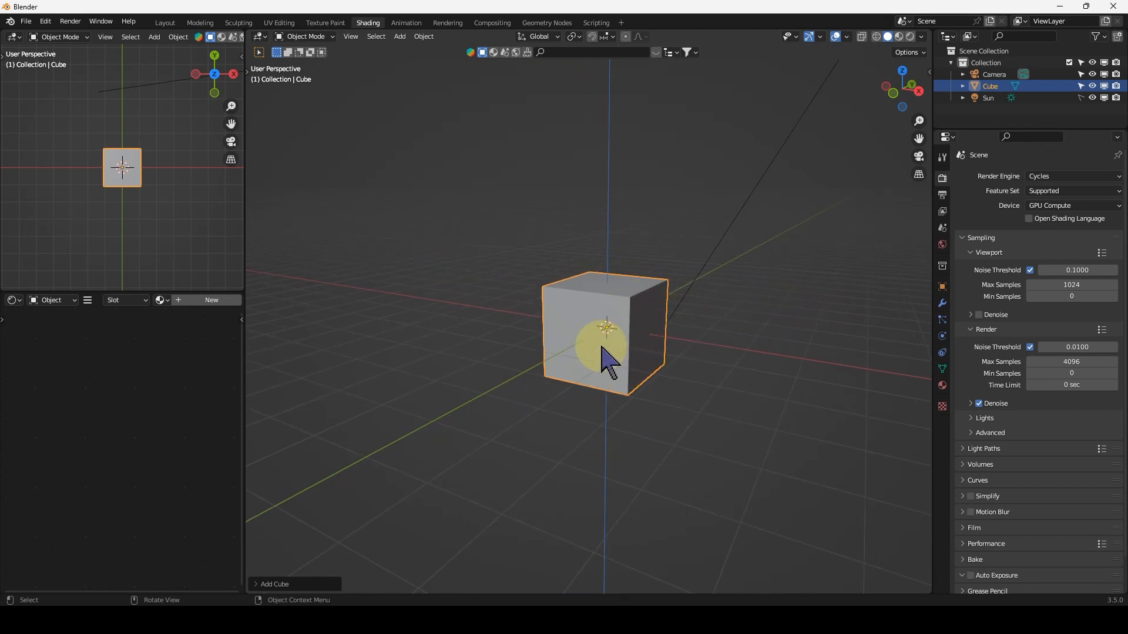
middle_drag(637, 352, 712, 332)
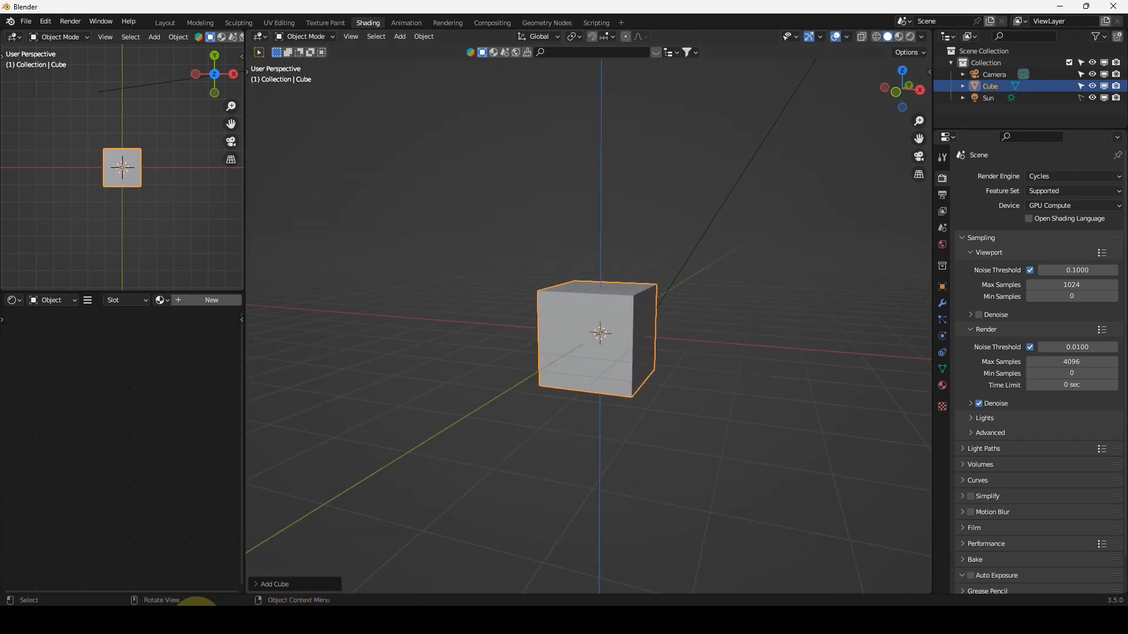
Search the computer for "carnac" and launch the Carnac app
click(194, 611)
text(carnac)
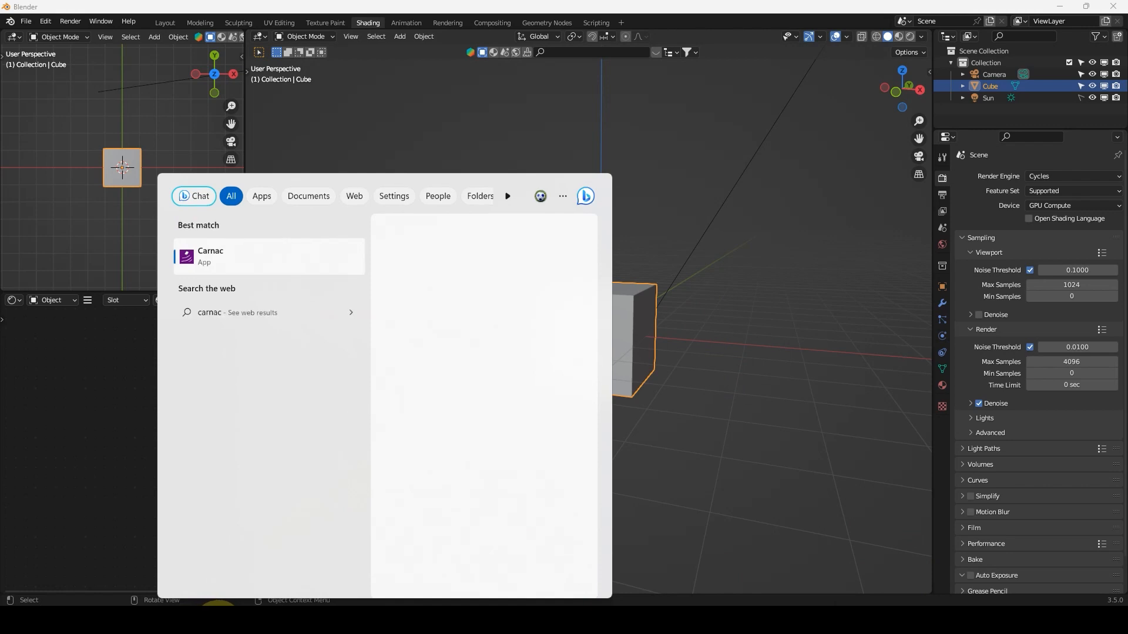
click(245, 264)
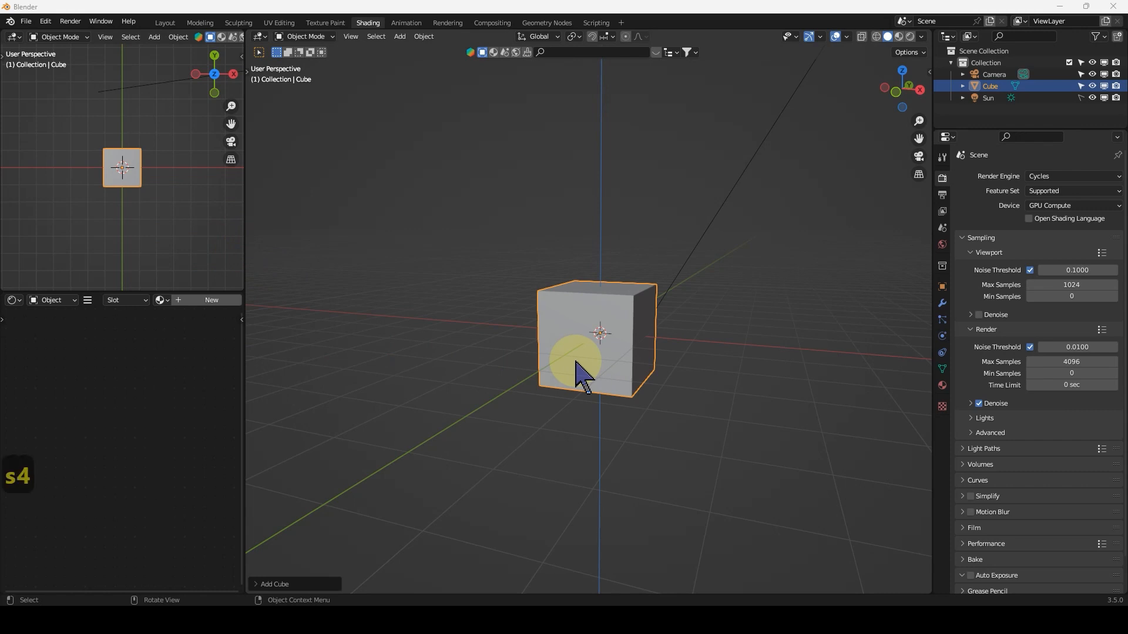
Scale the cube uniformly by a factor of 4 and look at it from the front
key(Return)
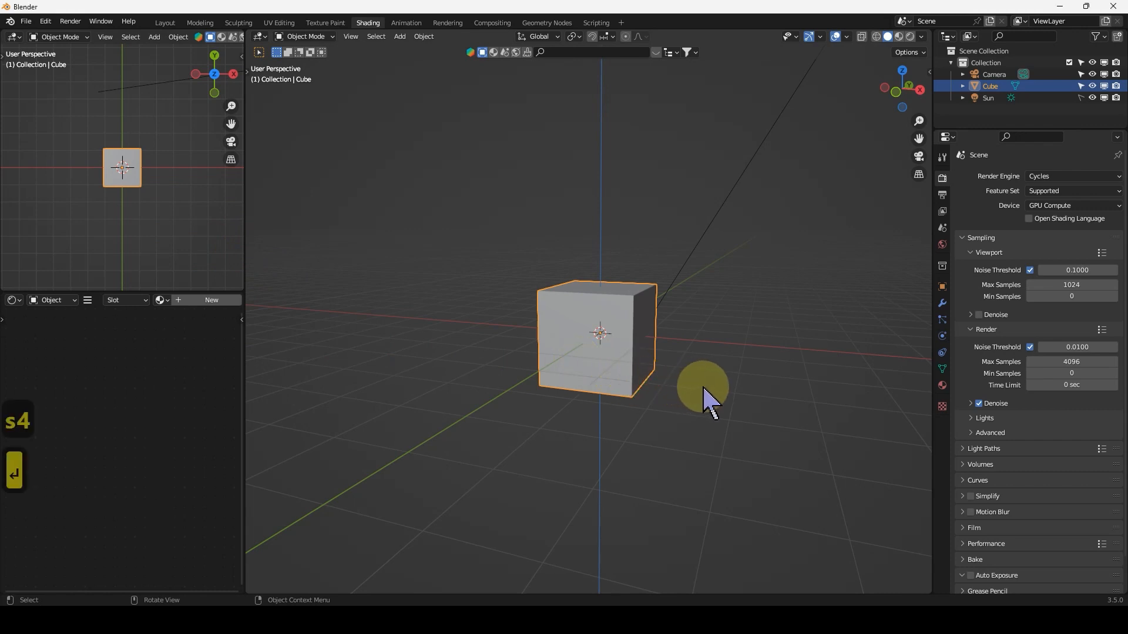
key(s)
right_click(649, 353)
key(s)
key(4)
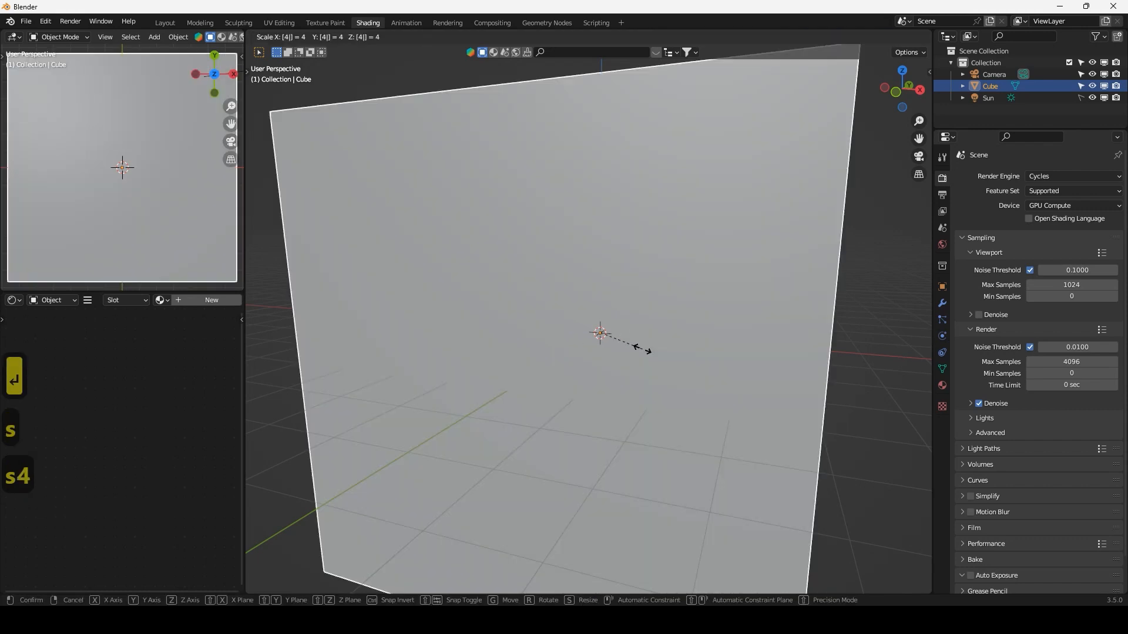
key(Return)
key(1)
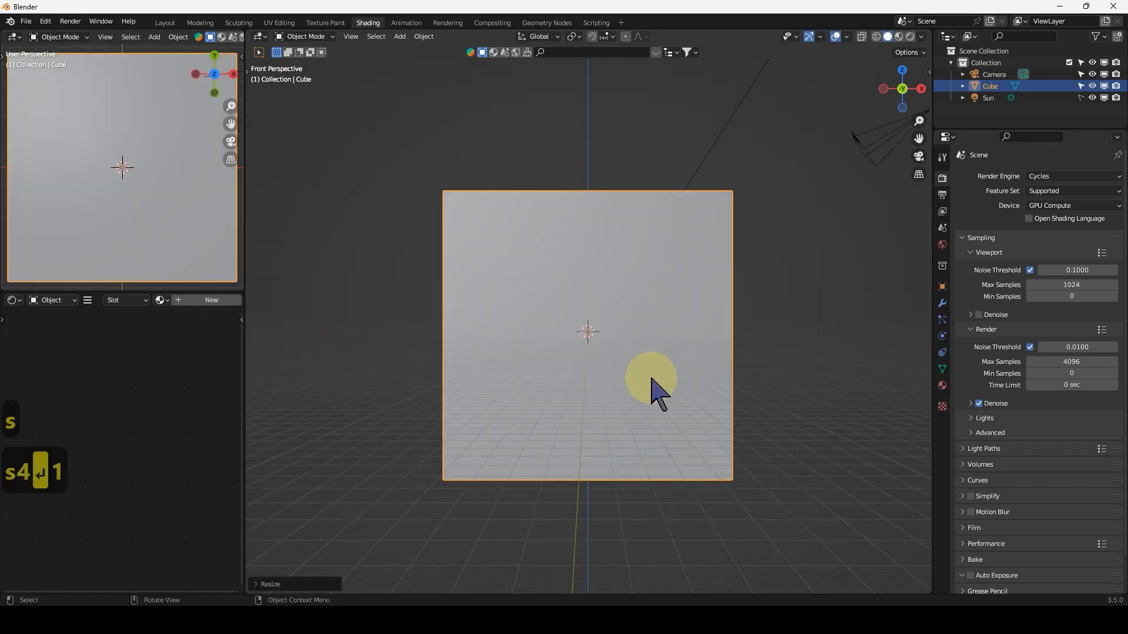
Show the selected cube's transform values and examine its scale and dimensions
key(n)
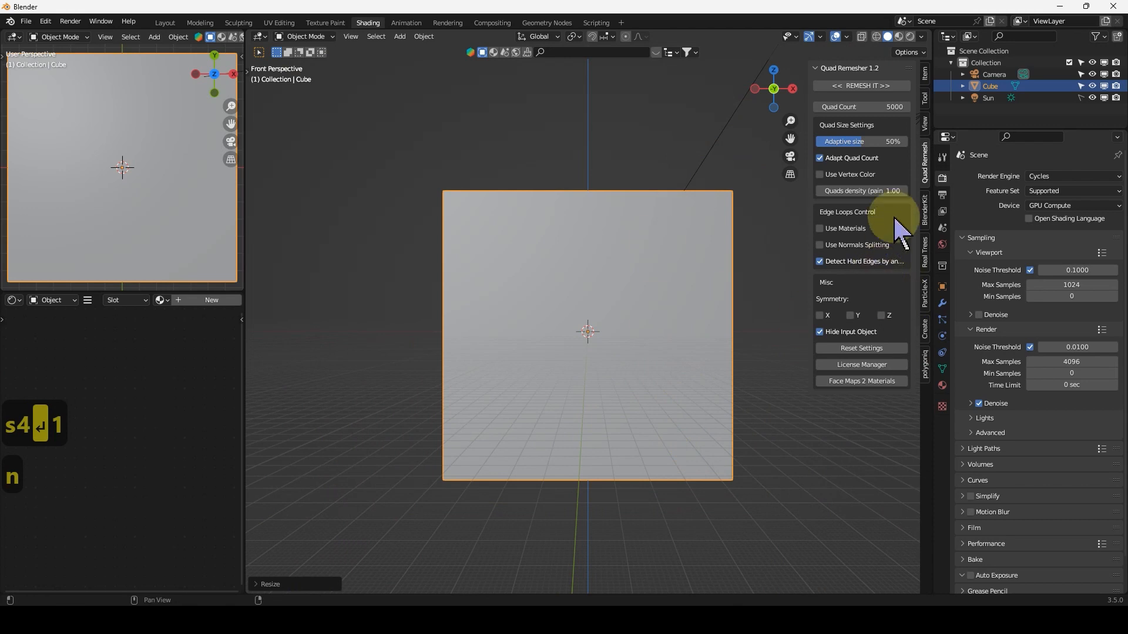
click(925, 74)
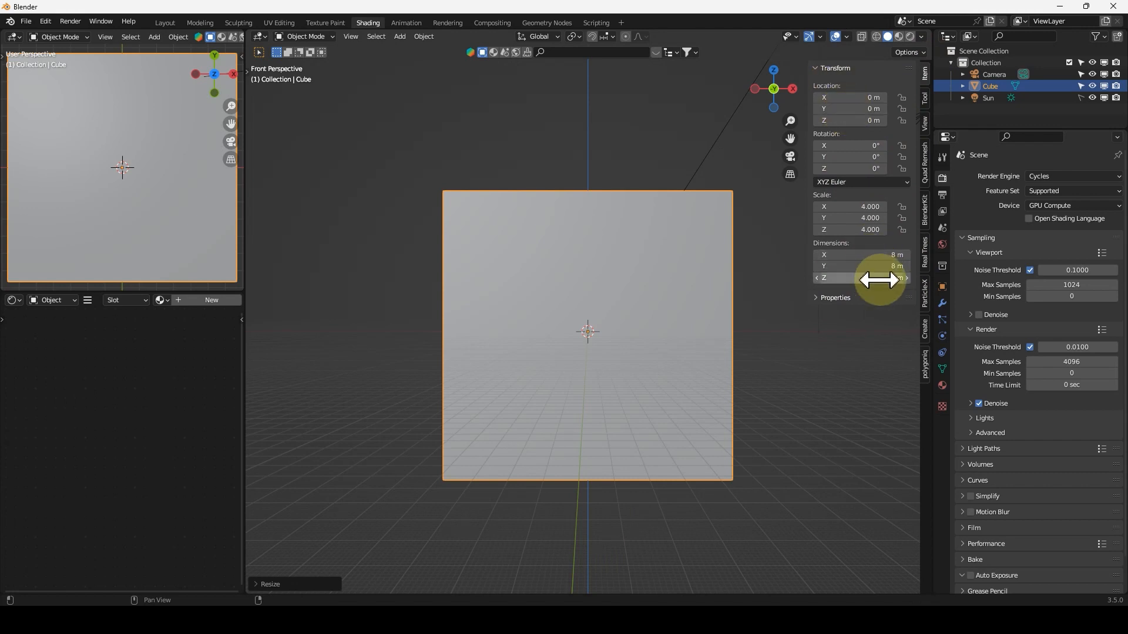
key(g)
key(z)
right_click(656, 358)
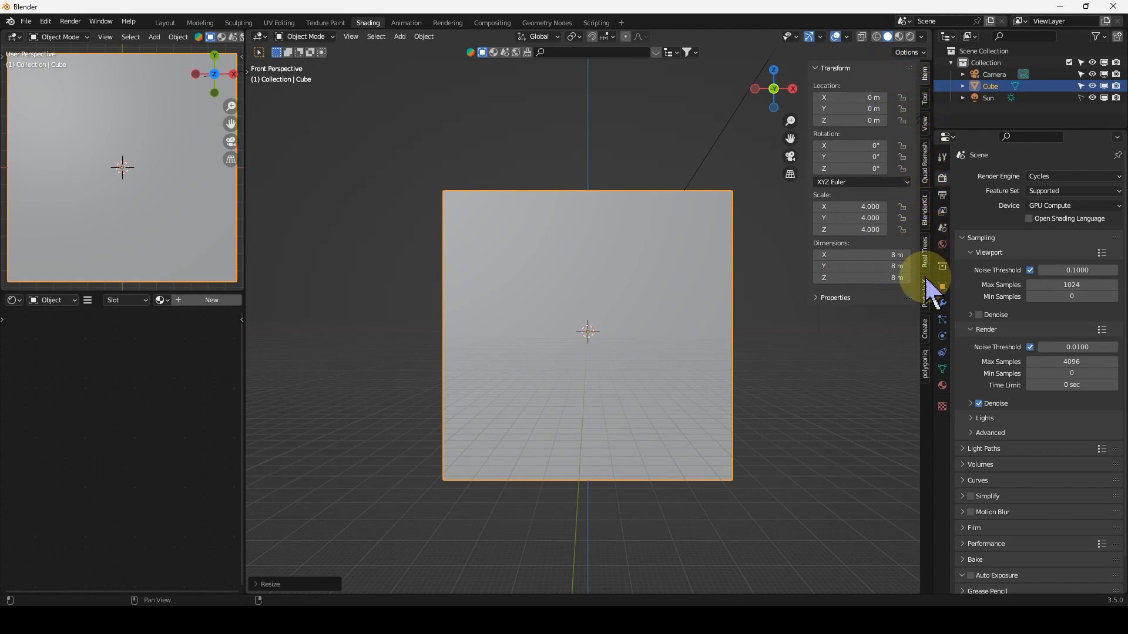
click(926, 165)
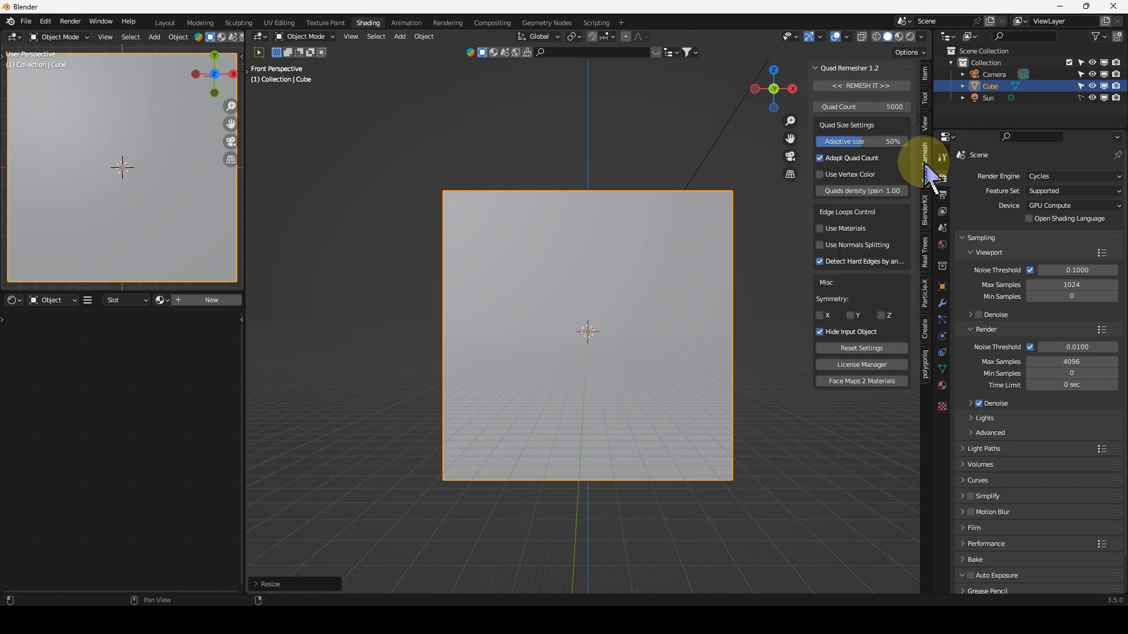
click(927, 210)
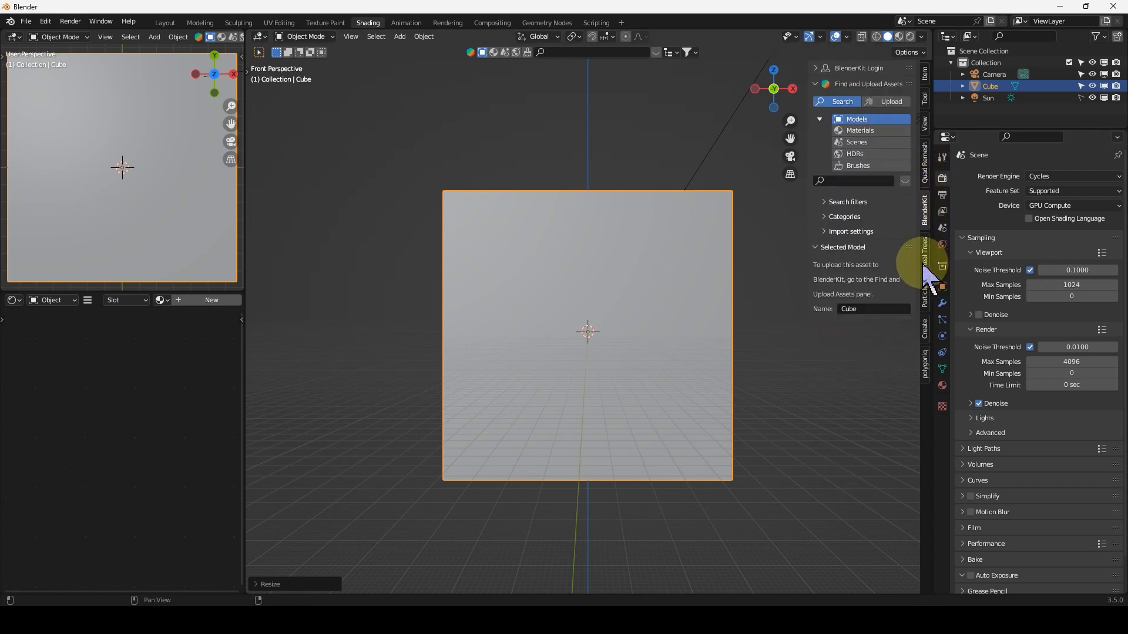
click(926, 267)
click(925, 297)
click(924, 328)
click(927, 364)
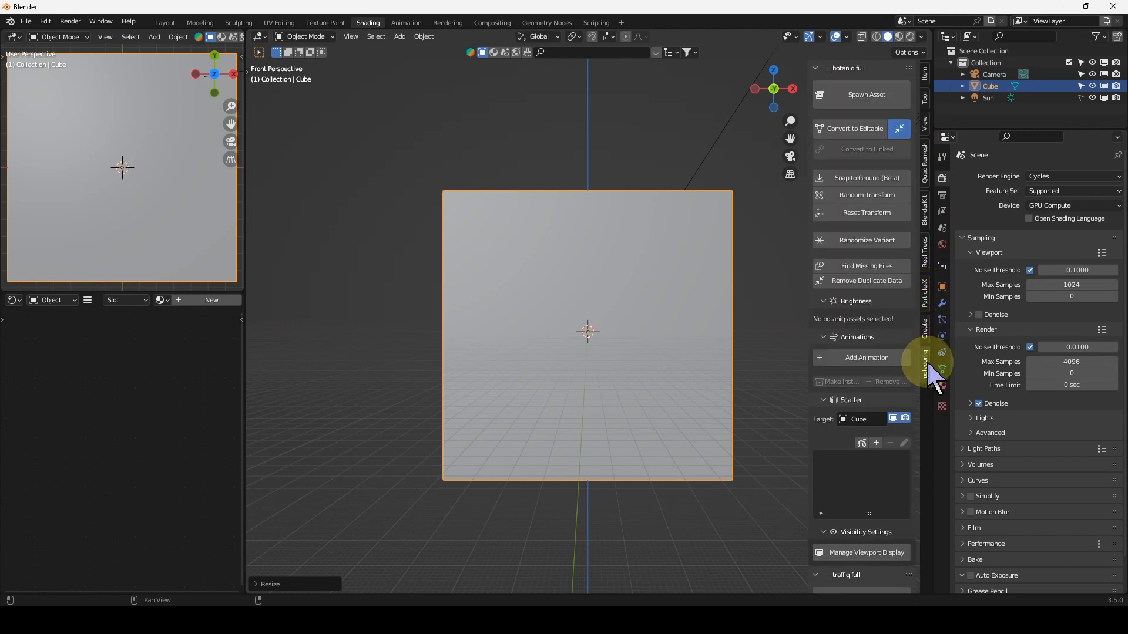
click(926, 75)
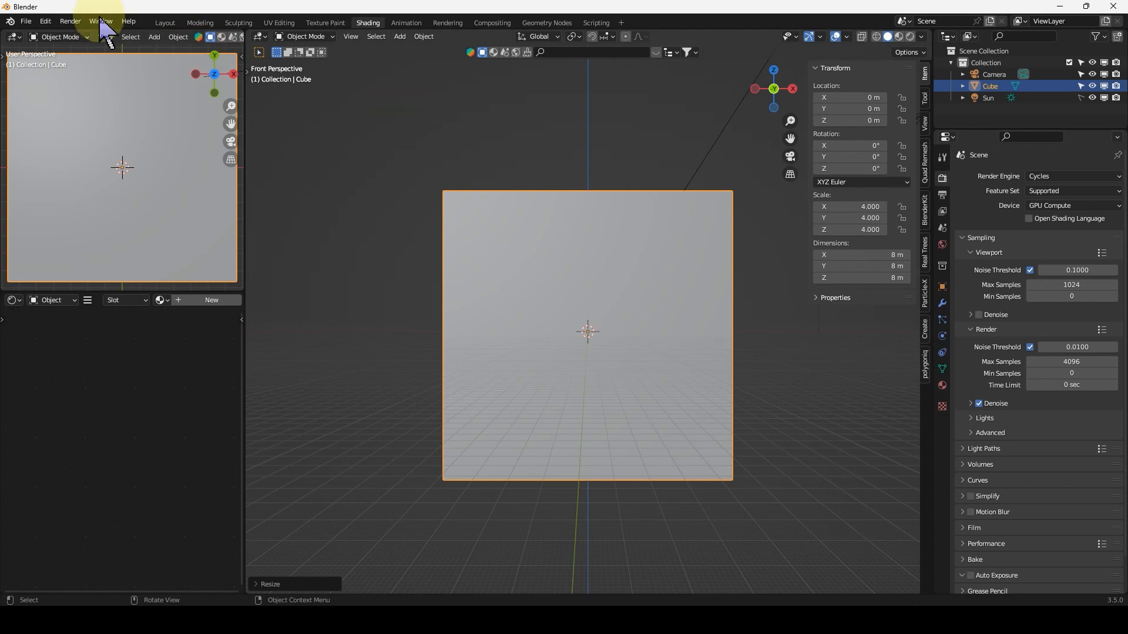
Search the add-on preferences for "image" and check that Import Images as Planes is enabled
click(51, 23)
click(45, 25)
click(47, 24)
click(88, 189)
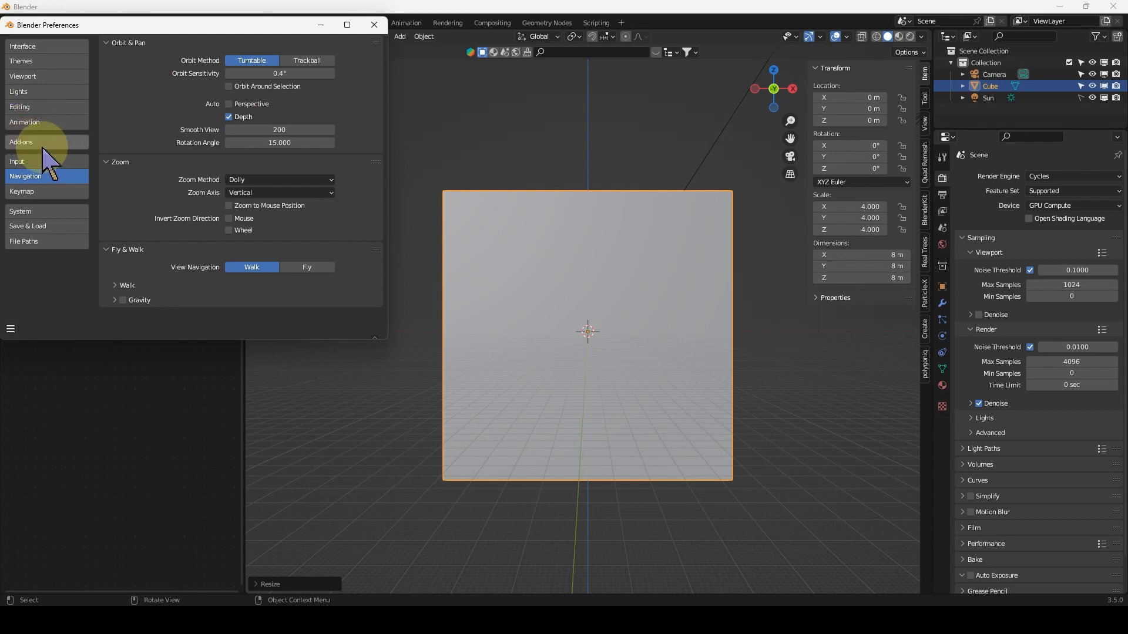
click(71, 146)
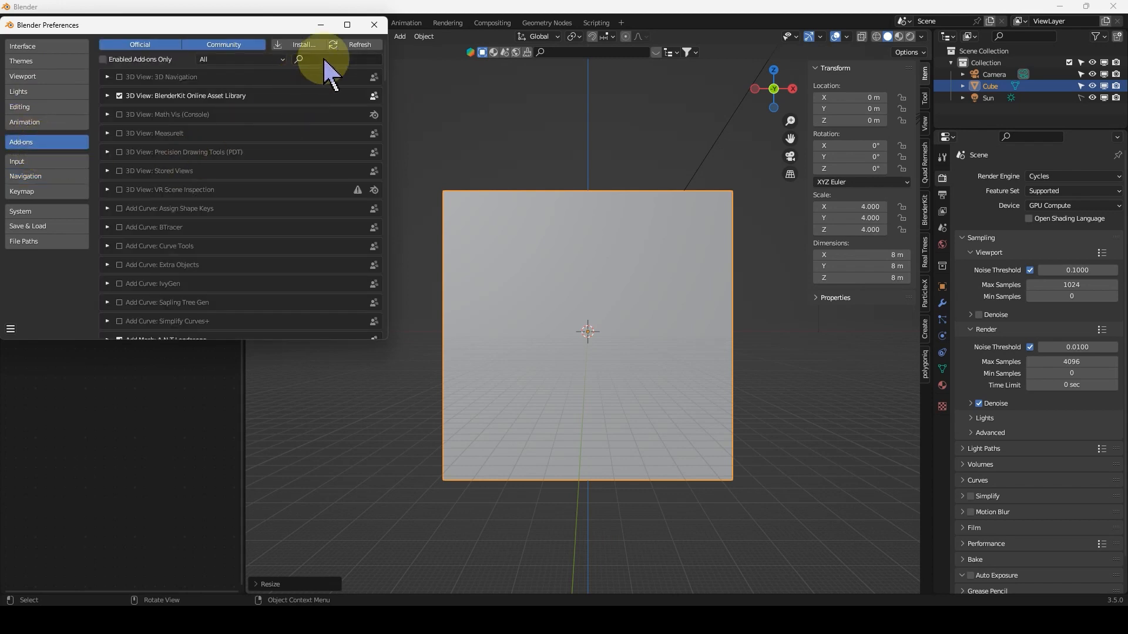
drag(303, 26, 328, 31)
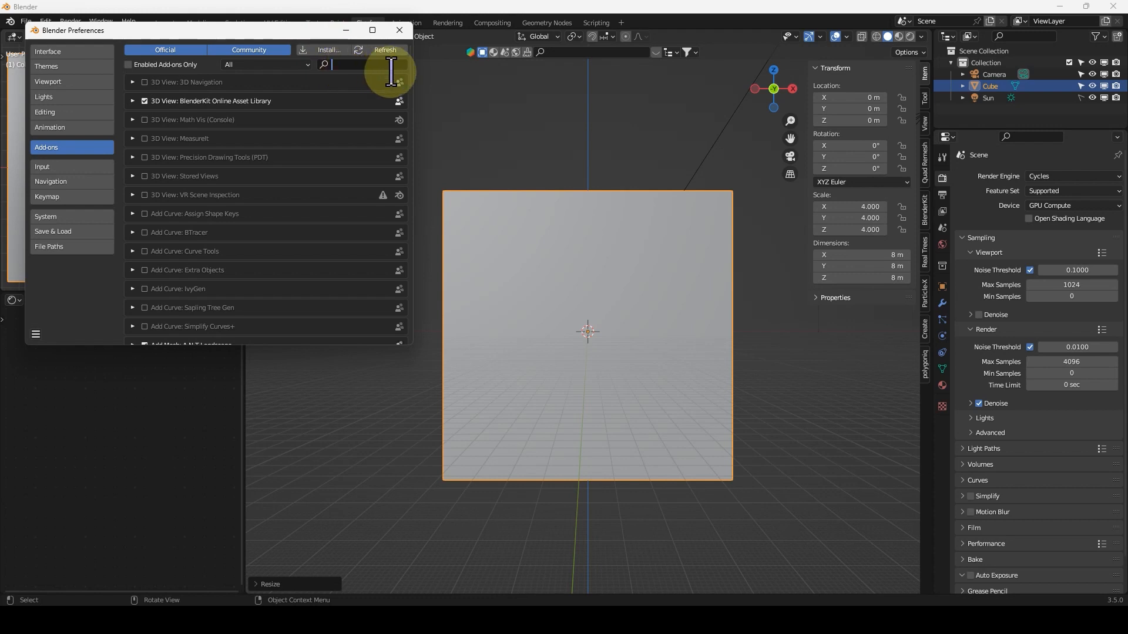
text(ima)
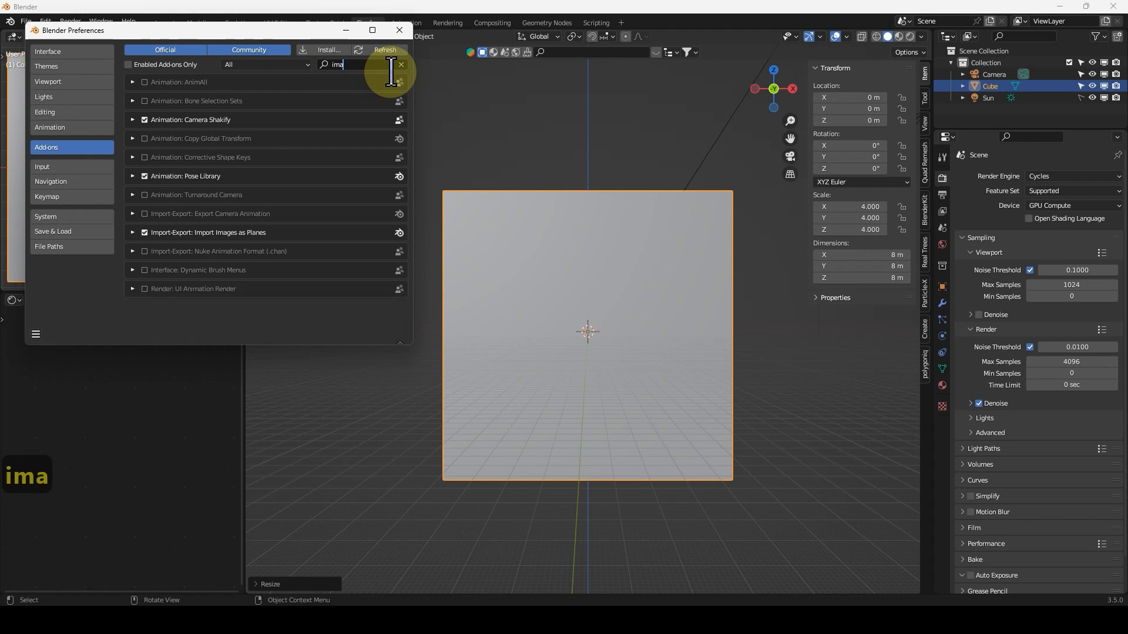
text(ge)
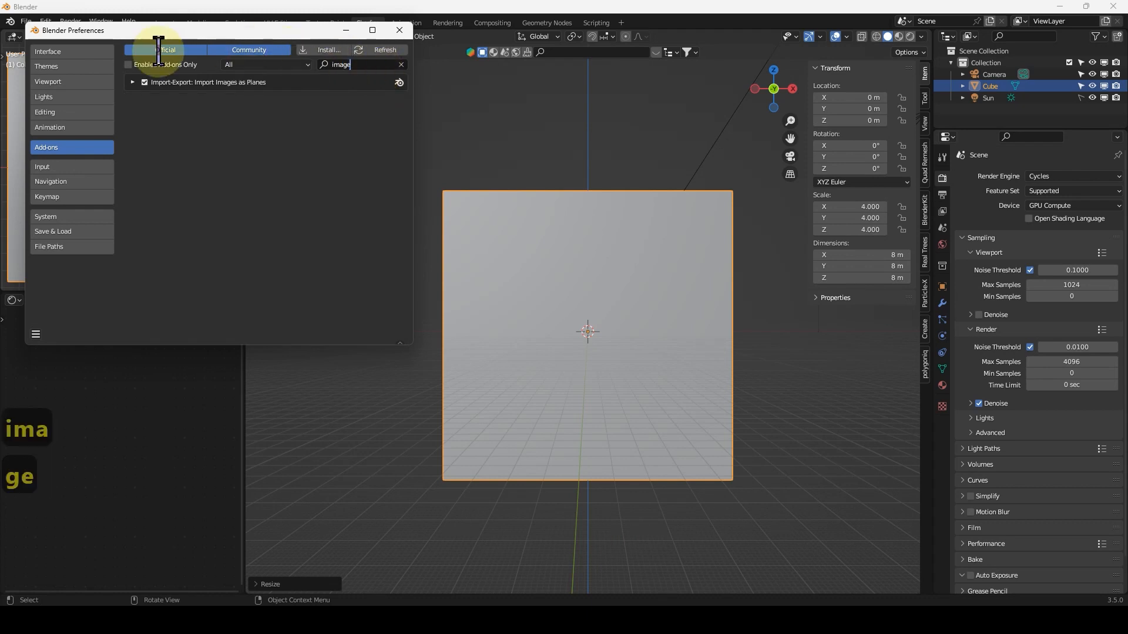
click(144, 82)
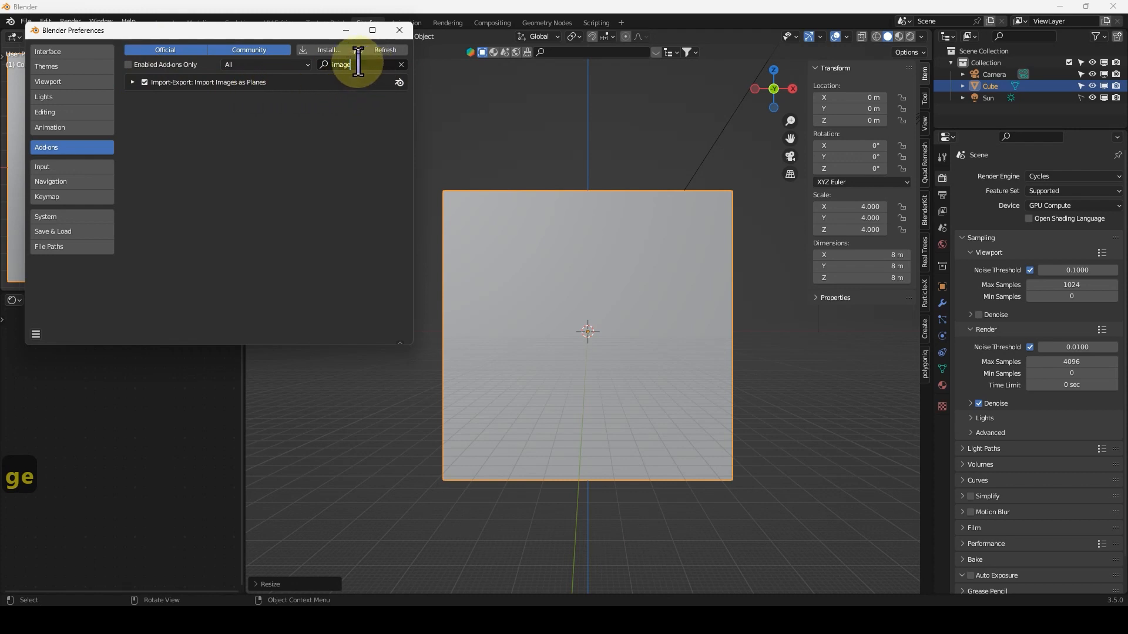
Search the add-ons for "node" to check that Node Wrangler is enabled, clear the search and close the preferences
drag(357, 64, 292, 71)
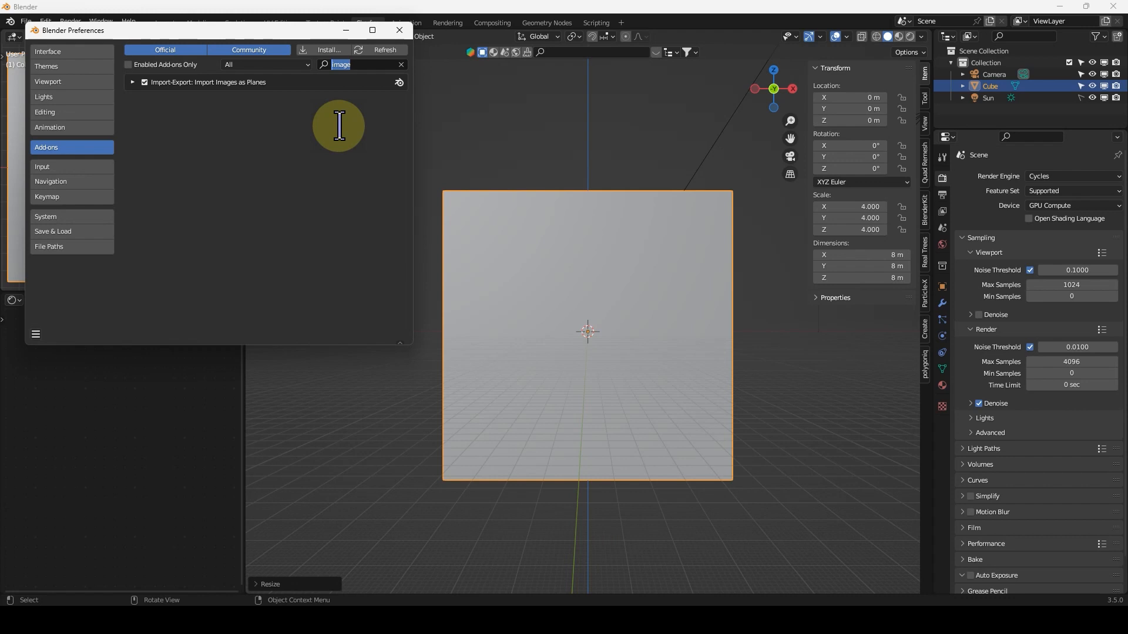
text(node)
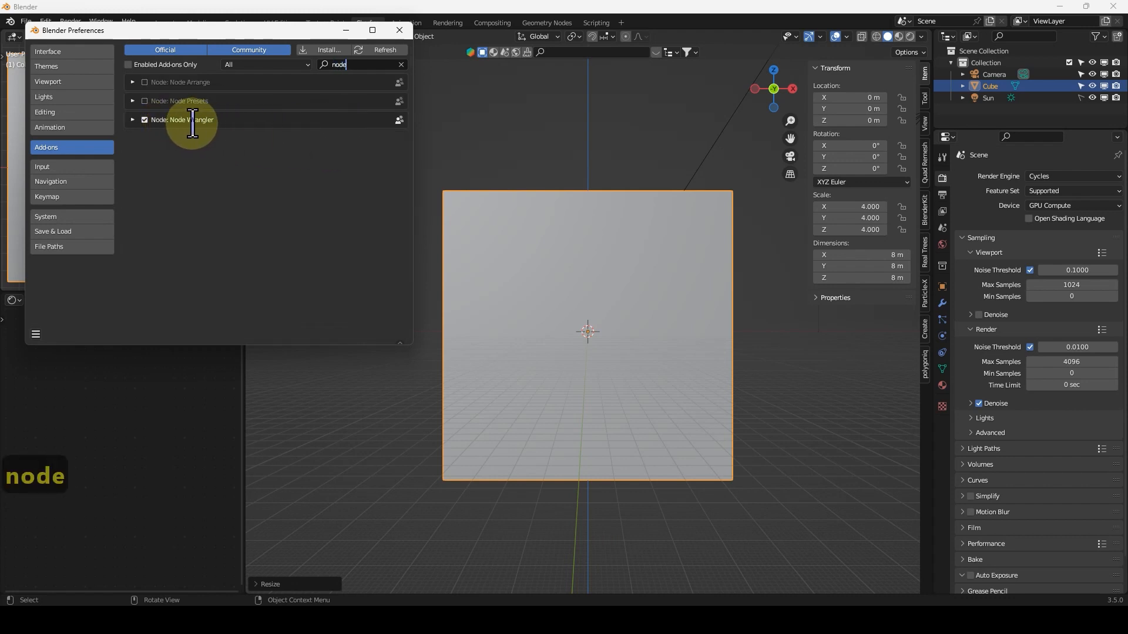
click(401, 65)
click(400, 30)
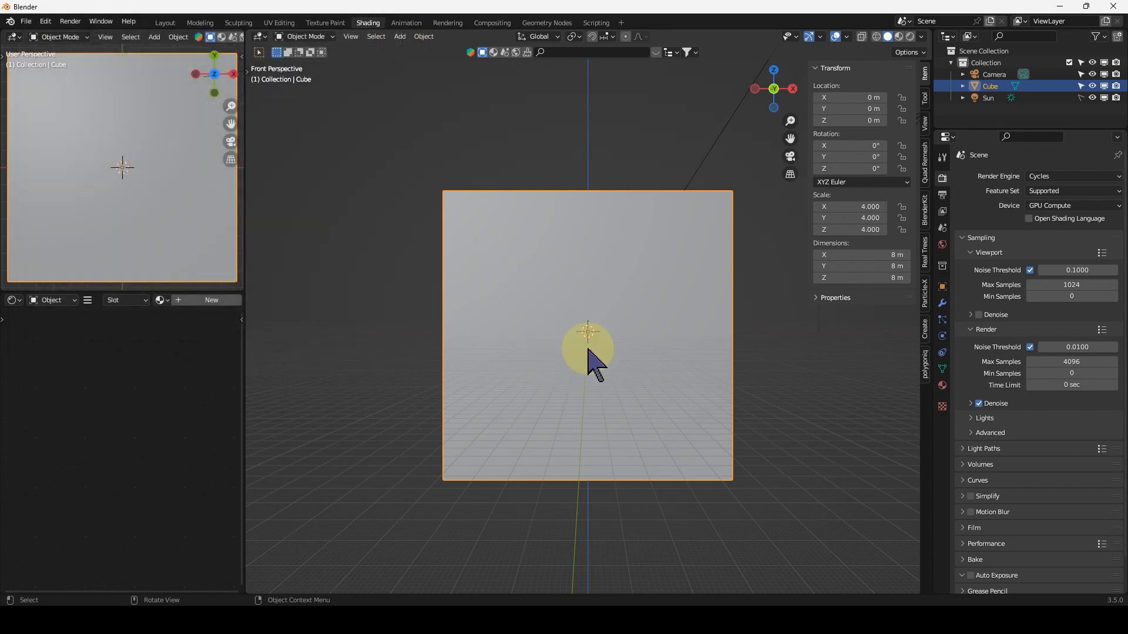
Hide the viewport sidebar and apply the scale of the cube
scroll(581, 344, down, 2)
key(1)
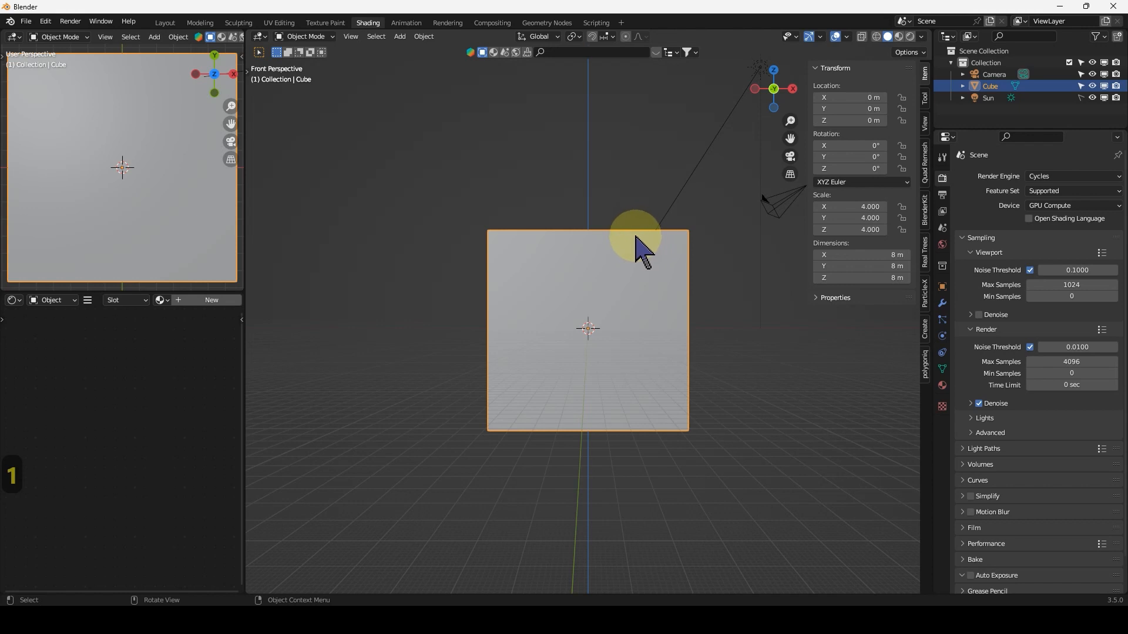
key(n)
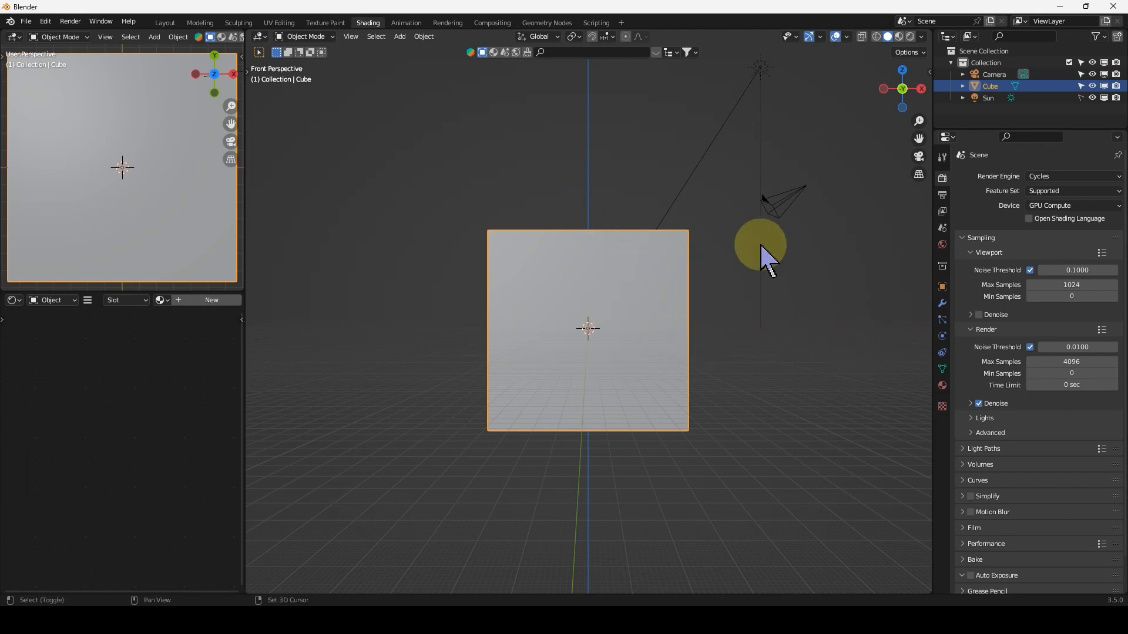
key(ctrl+a)
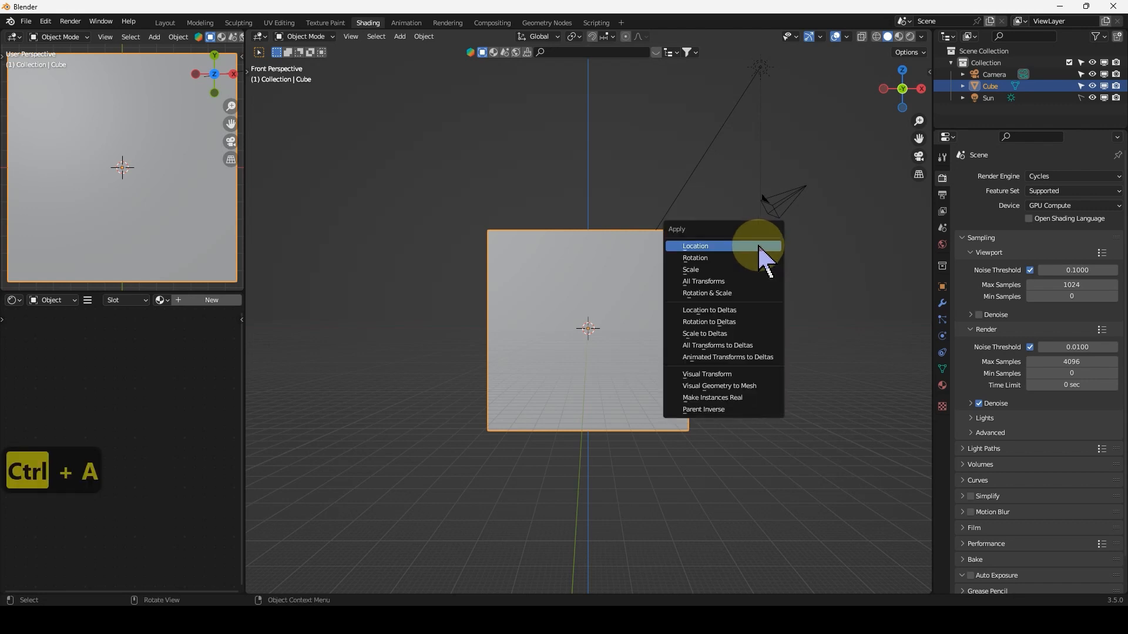
click(727, 270)
middle_drag(723, 282, 659, 285)
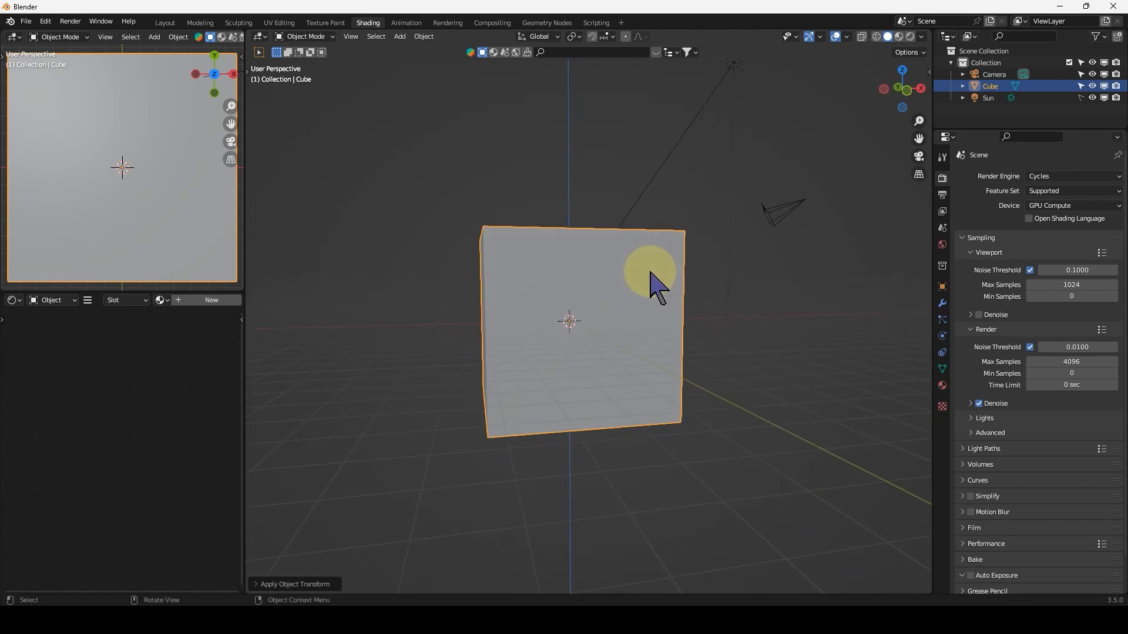
Check the cube's scale values from the front view and hide the sidebar again
key(1)
key(n)
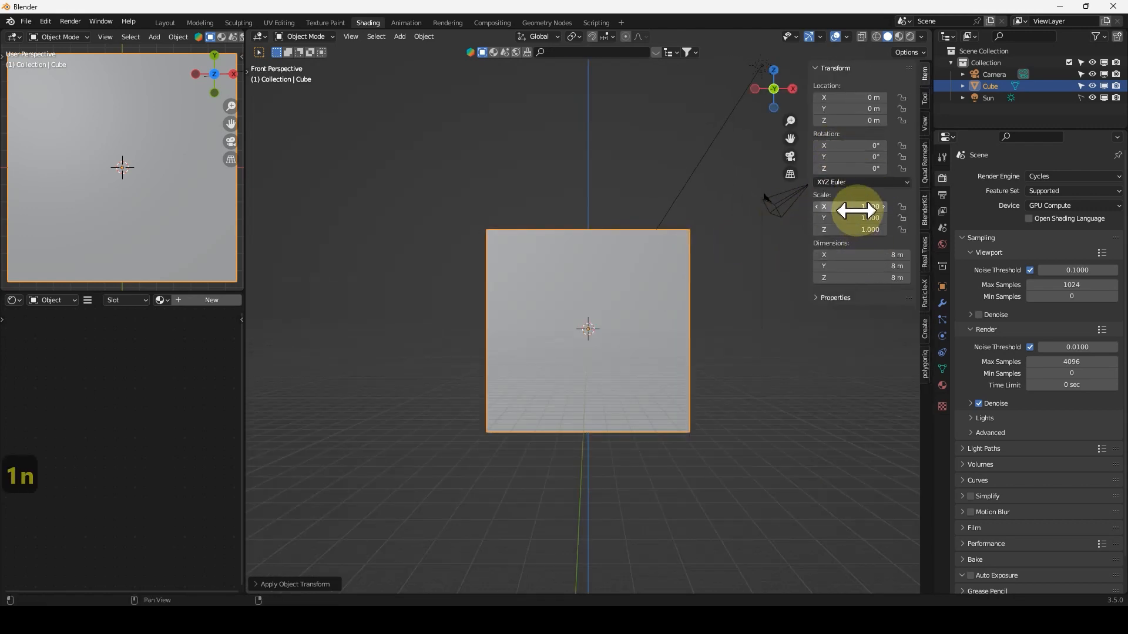
key(n)
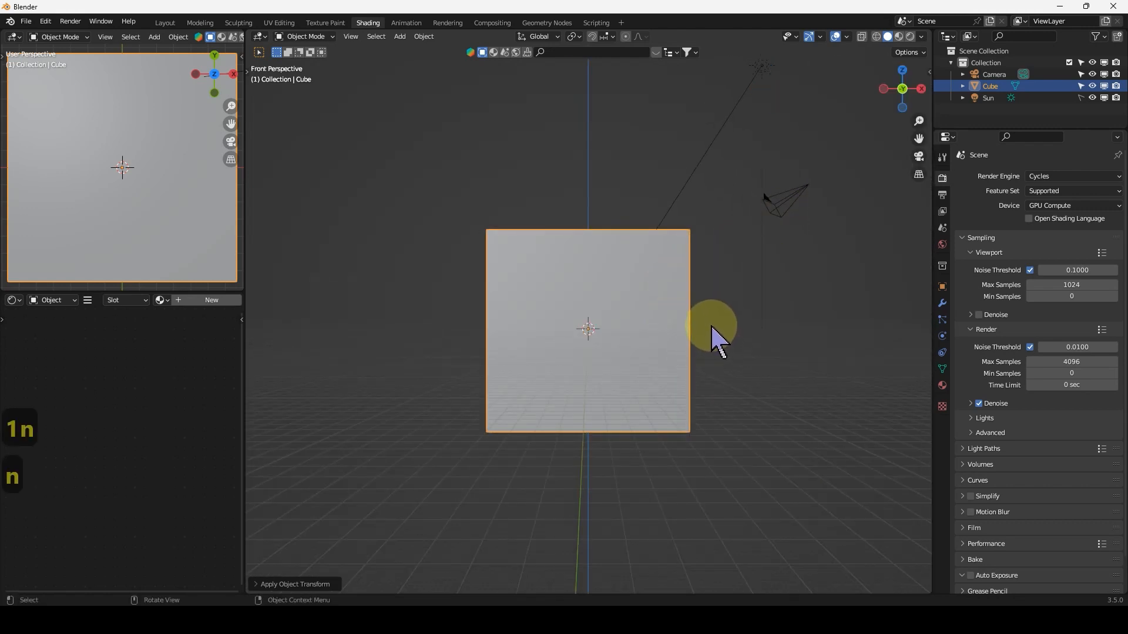
Narrow the cube along X to a factor of about 0.41 and apply its scale
key(1)
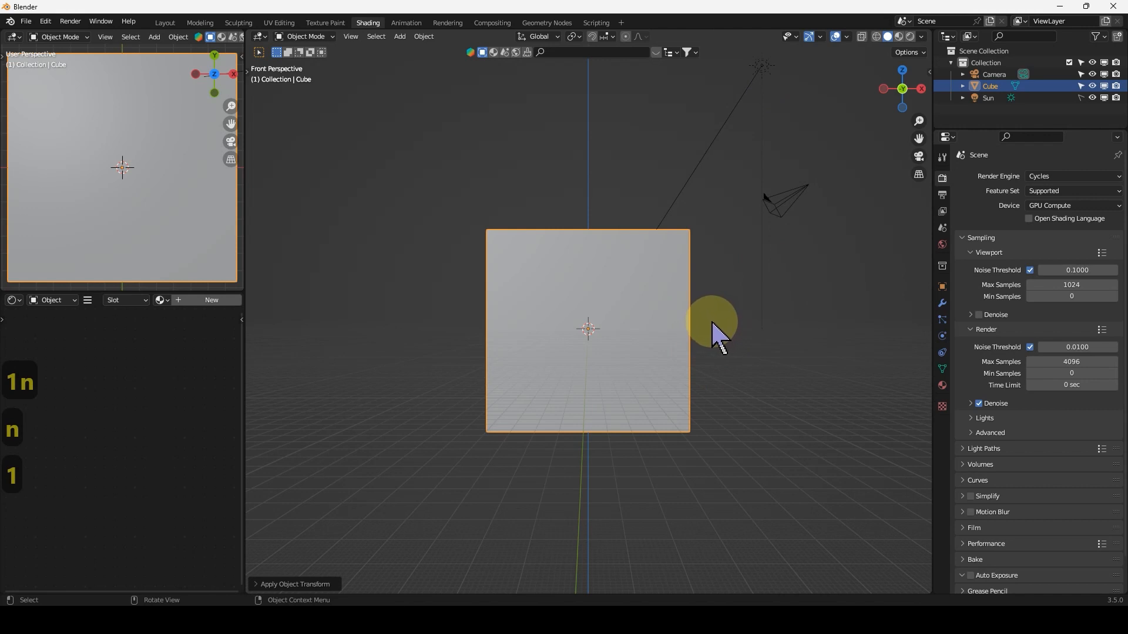
key(s)
key(x)
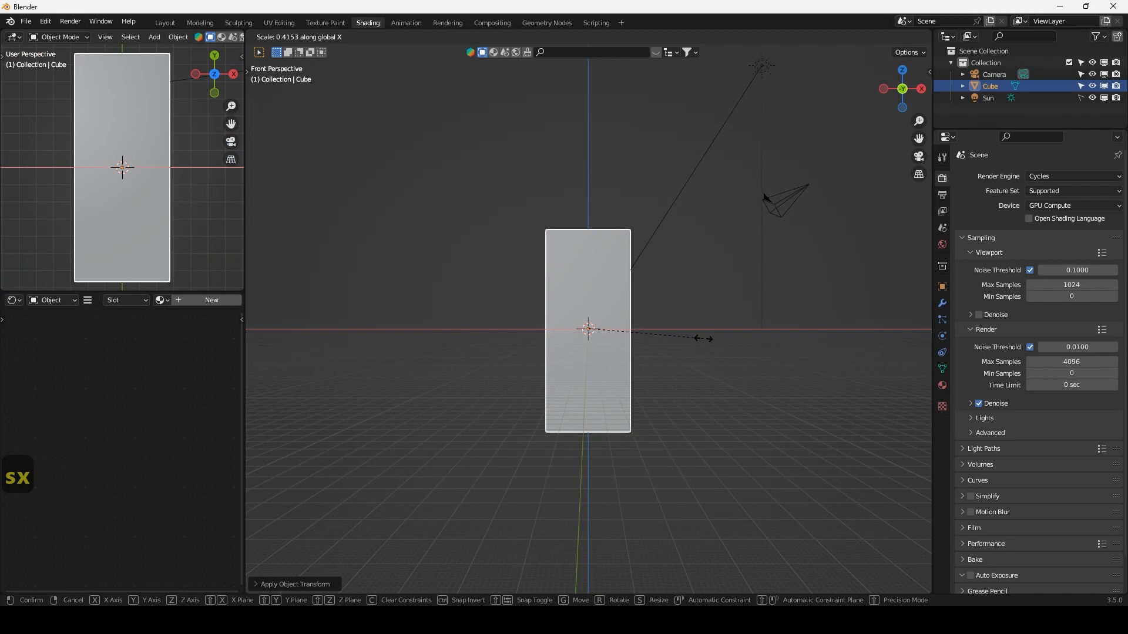
click(734, 303)
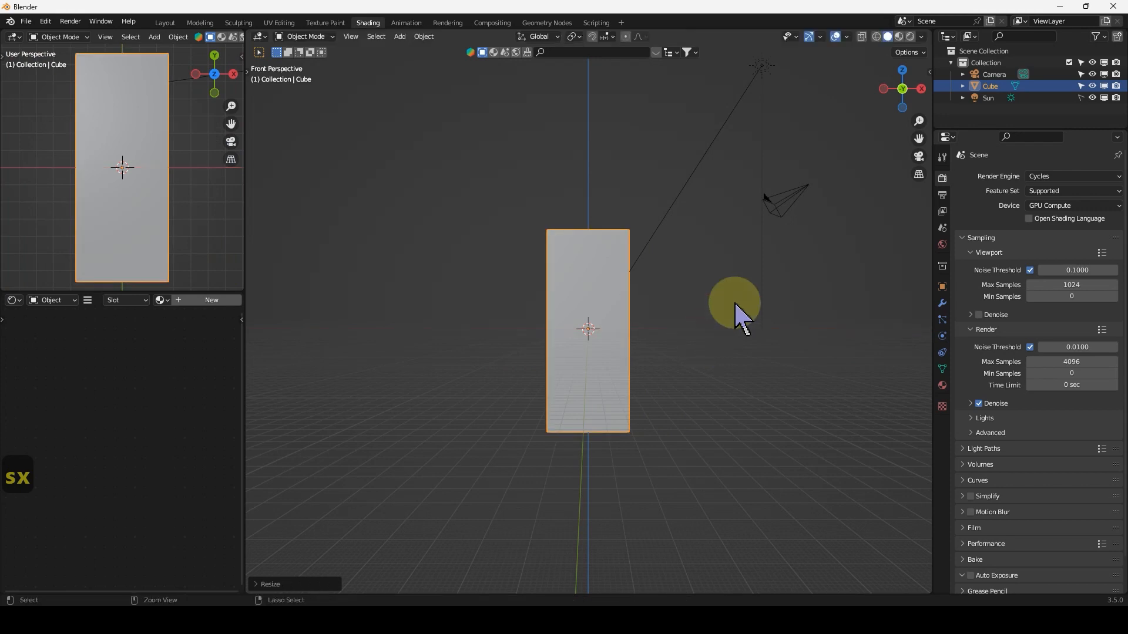
key(ctrl+a)
click(679, 305)
Enter Edit Mode and add a centred vertical loop cut across the block's long sides
middle_drag(594, 352, 677, 319)
middle_drag(579, 345, 680, 320)
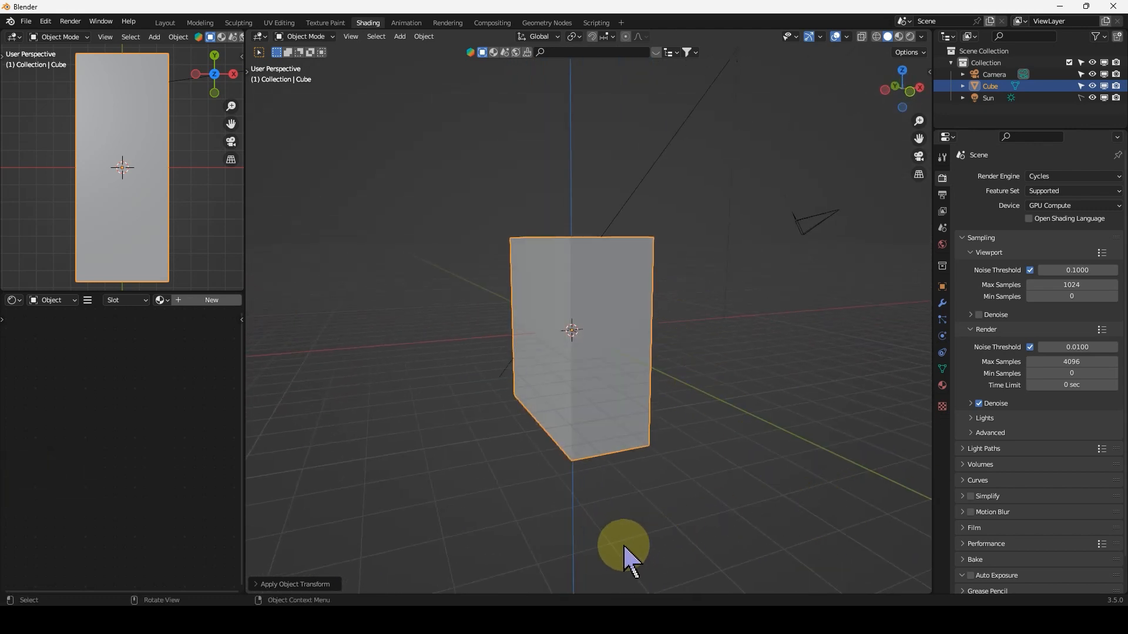
middle_drag(572, 347, 645, 320)
key(Tab)
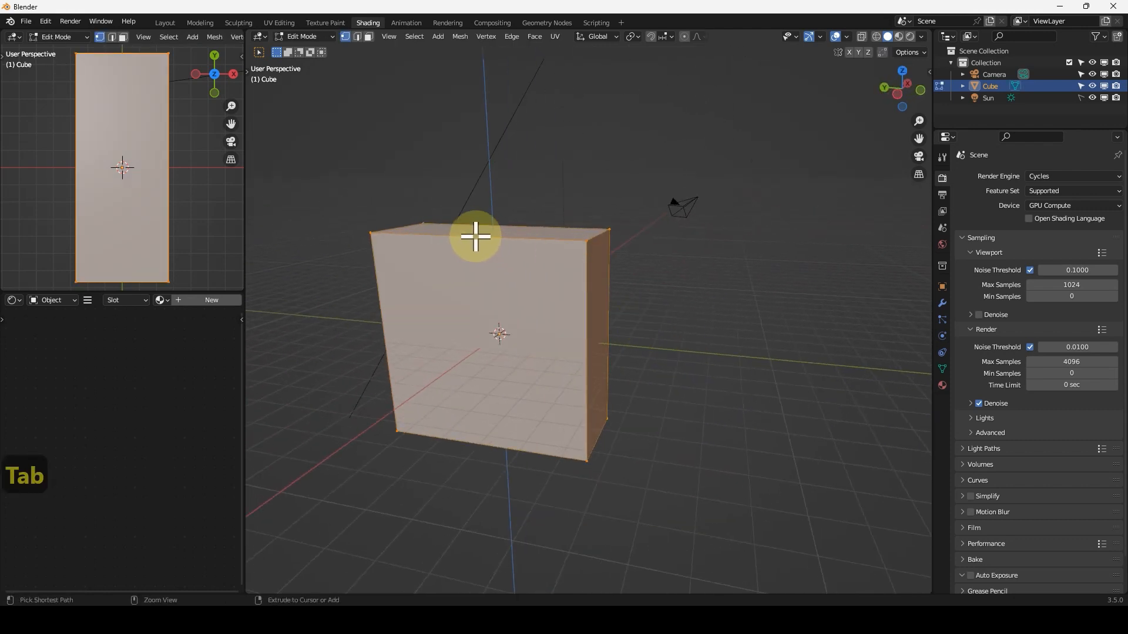
key(ctrl+r)
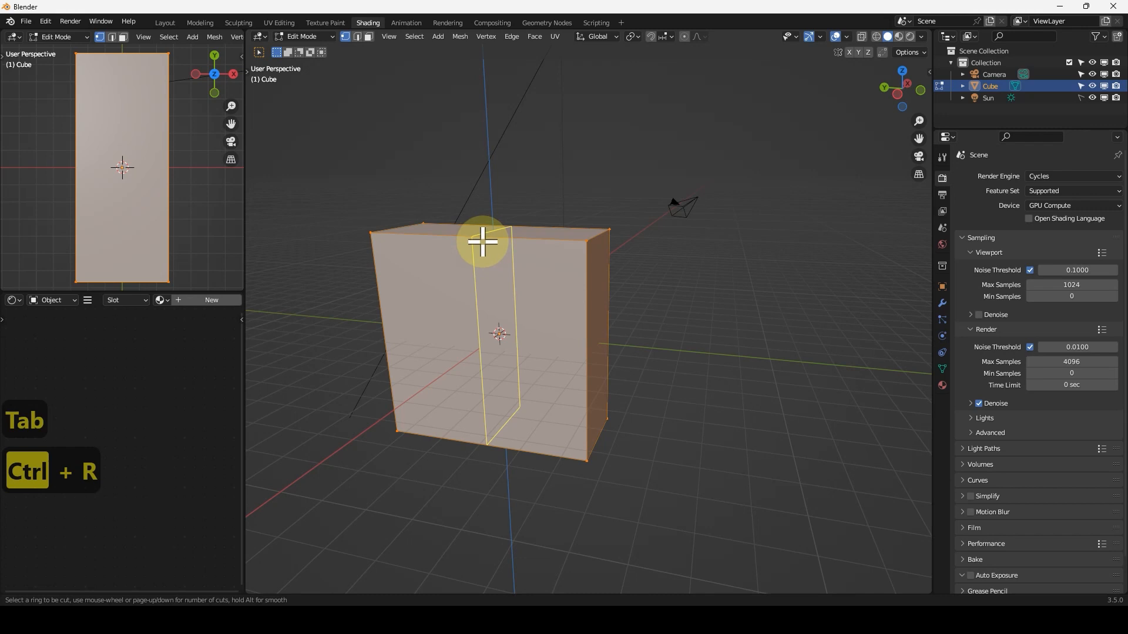
click(483, 242)
right_click(483, 242)
Bevel the new vertical edge loop by about 2.4 m to form a wide middle strip
middle_drag(506, 296, 519, 295)
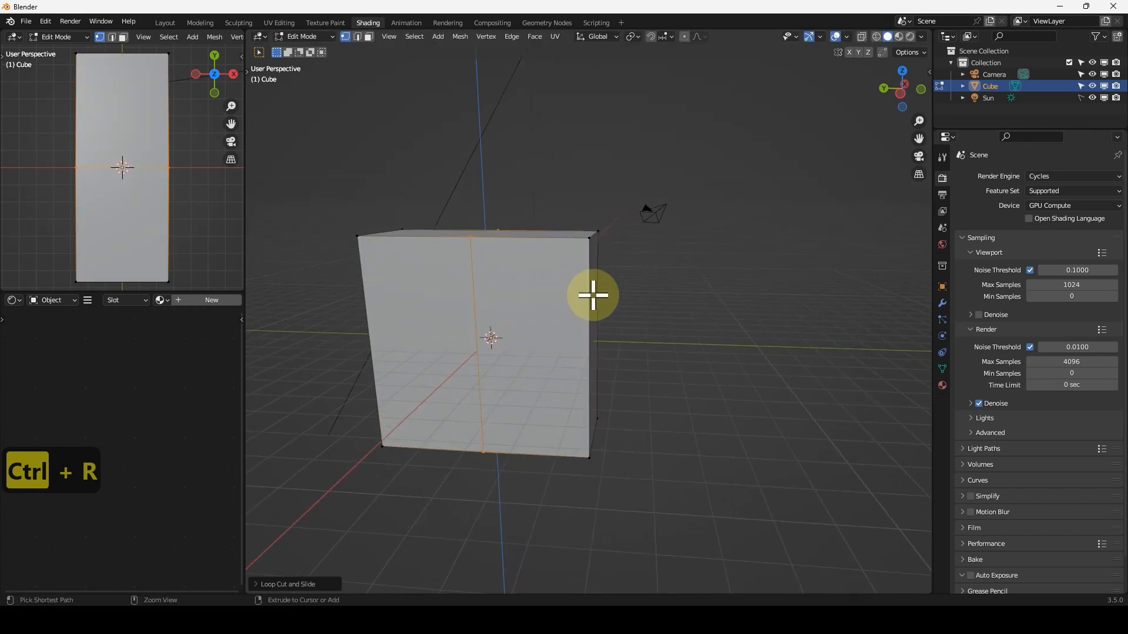
key(ctrl+b)
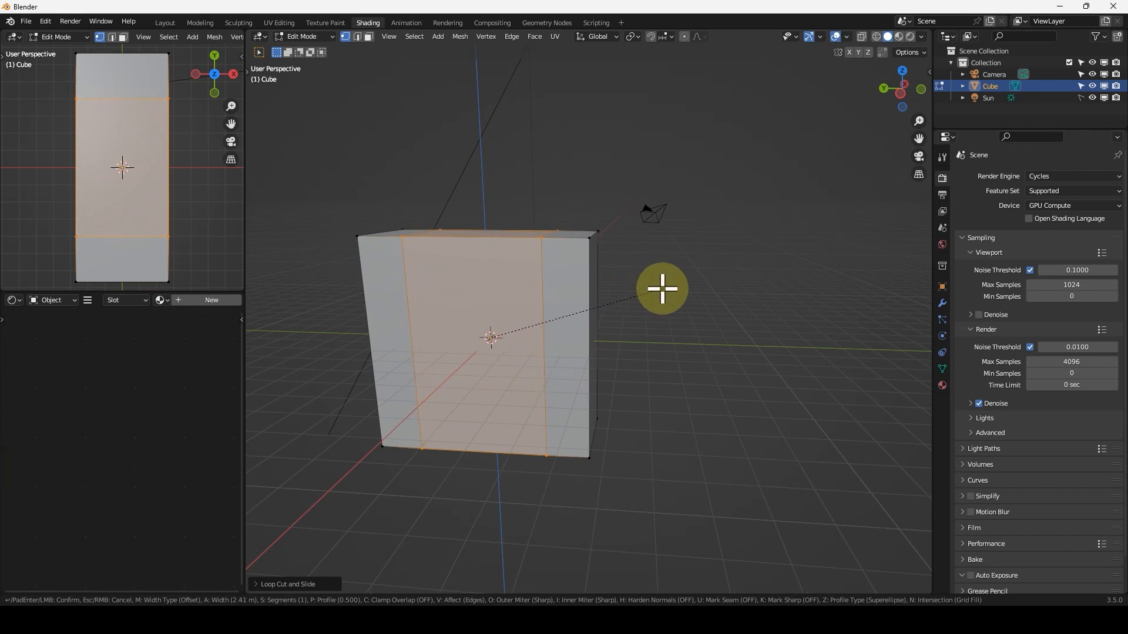
click(662, 289)
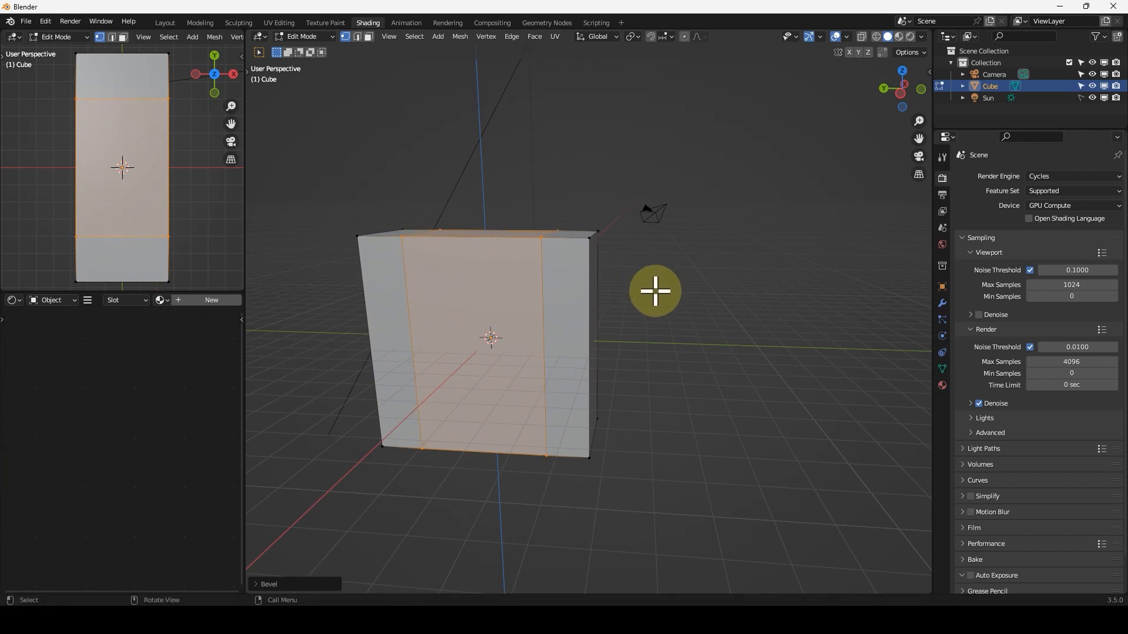
Switch to face selection and add a centred horizontal loop cut around the whole block
click(369, 37)
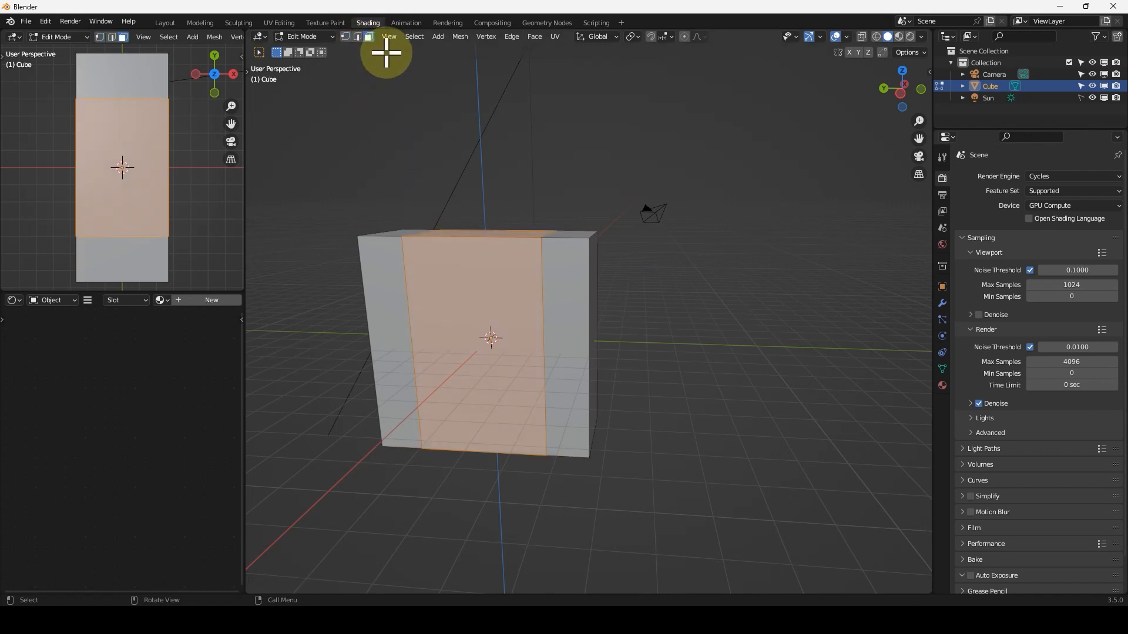
click(520, 359)
middle_drag(541, 353, 593, 332)
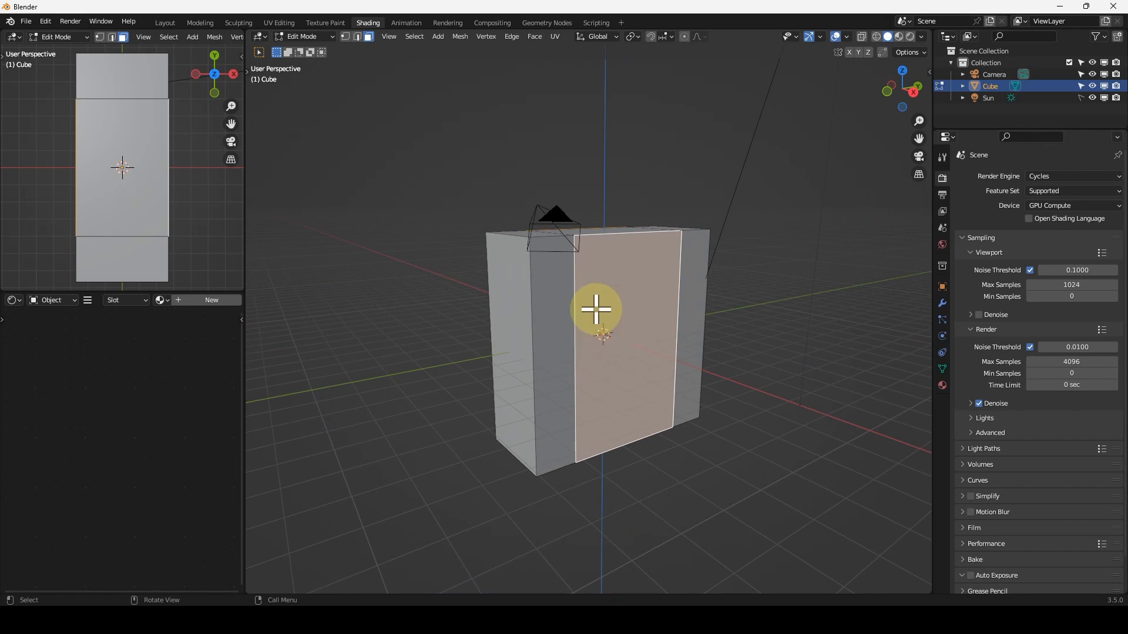
mouse_move(587, 299)
middle_down()
mouse_move(599, 285)
mouse_move(592, 292)
middle_up()
key(ctrl+r)
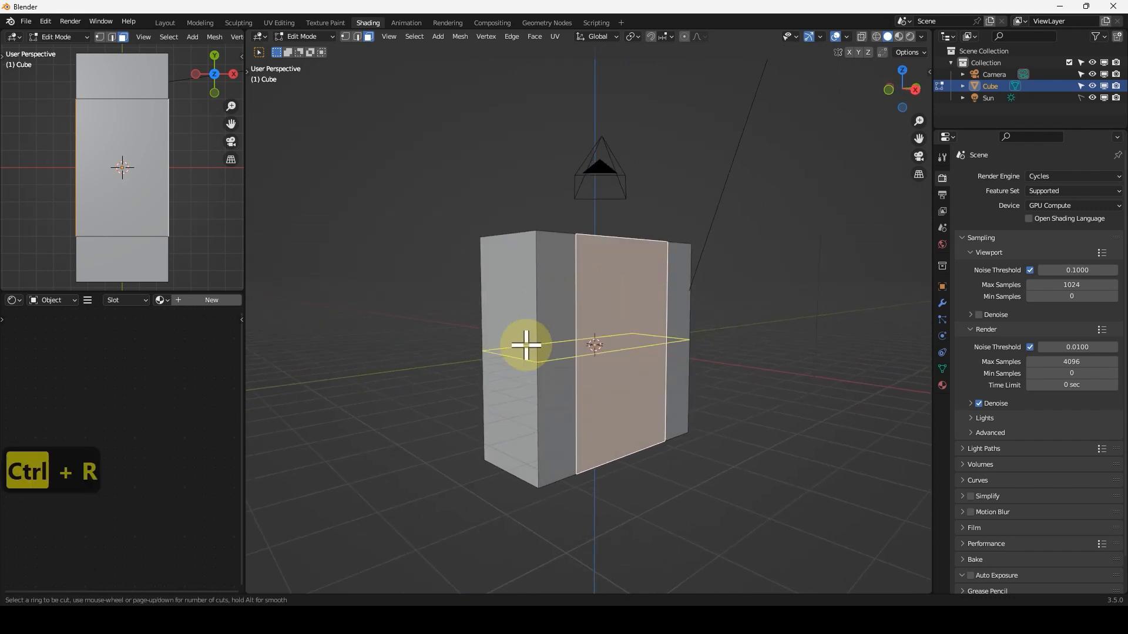
click(526, 345)
right_click(552, 352)
middle_drag(551, 352, 572, 368)
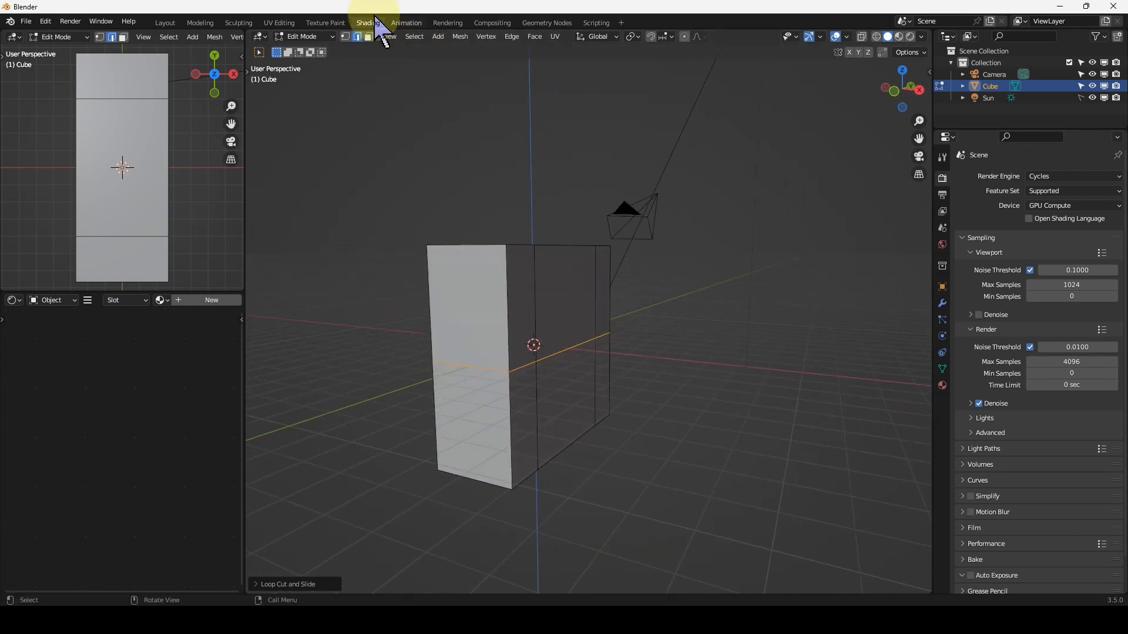
Extrude the lower middle faces on both long sides outward by scaling them along X to about 4.69
click(368, 36)
click(584, 401)
middle_drag(486, 361, 637, 353)
click(350, 410)
scroll(470, 368, down, 3)
middle_drag(470, 368, 609, 390)
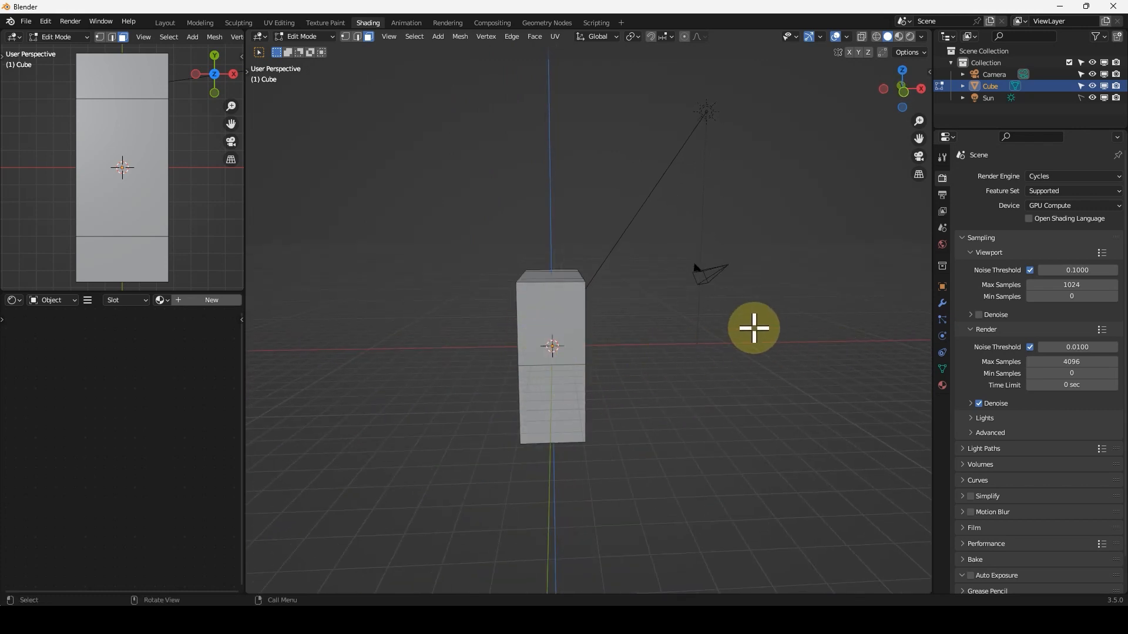
middle_drag(717, 345, 688, 355)
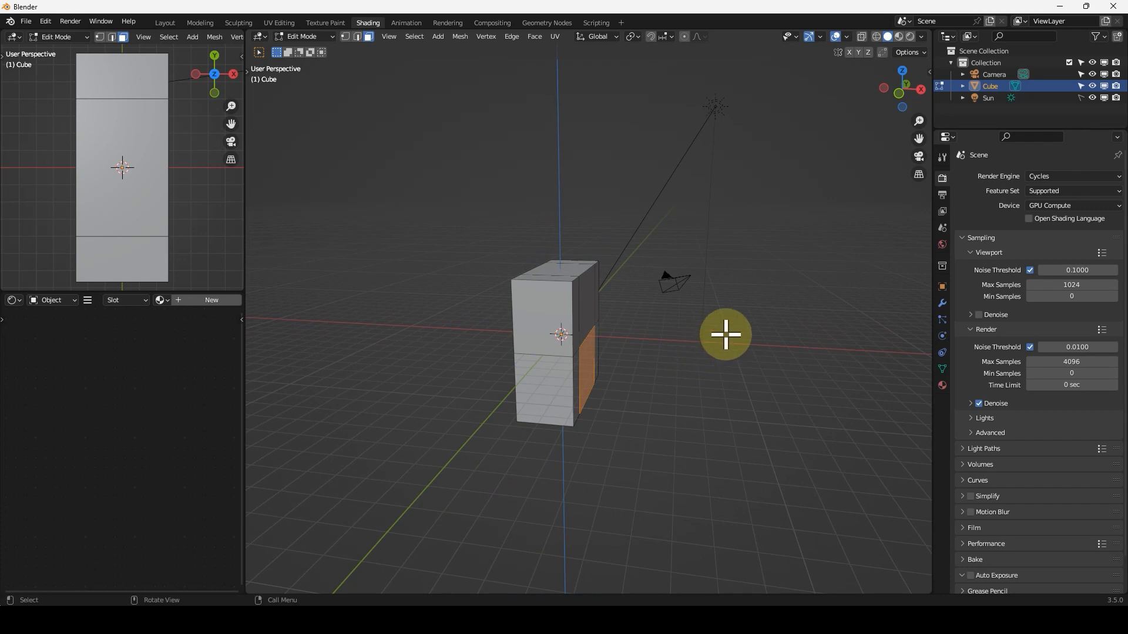
key(e)
key(s)
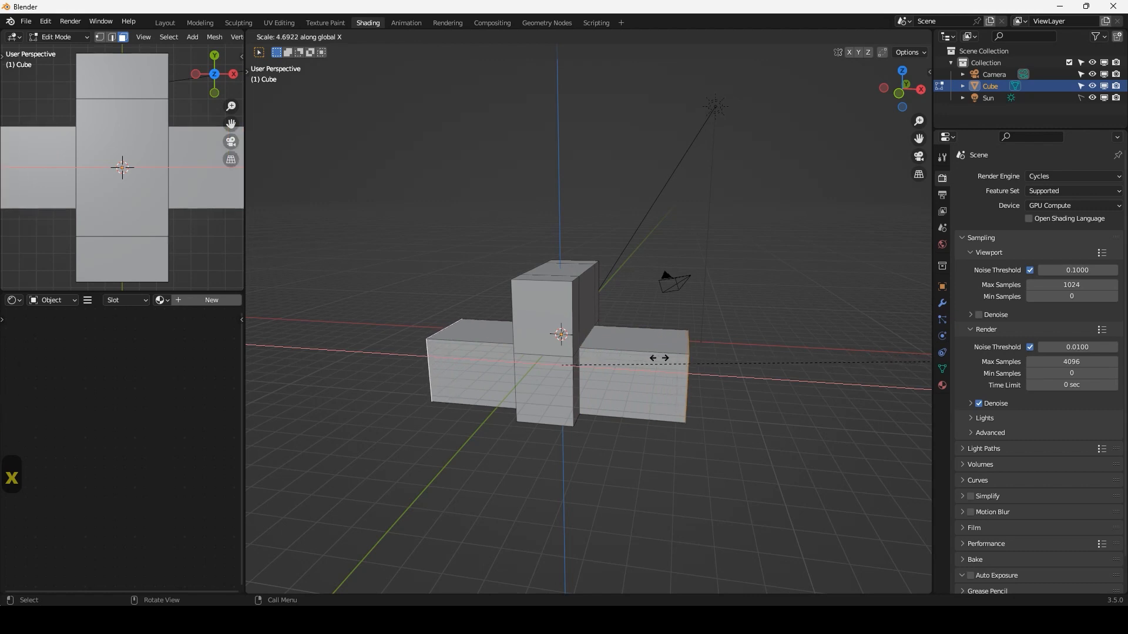
click(658, 358)
Select the top faces of both wings and the main block and extrude them up about 0.2 m along Z
key(Tab)
middle_drag(592, 336, 614, 350)
key(Tab)
click(617, 360)
click(572, 389)
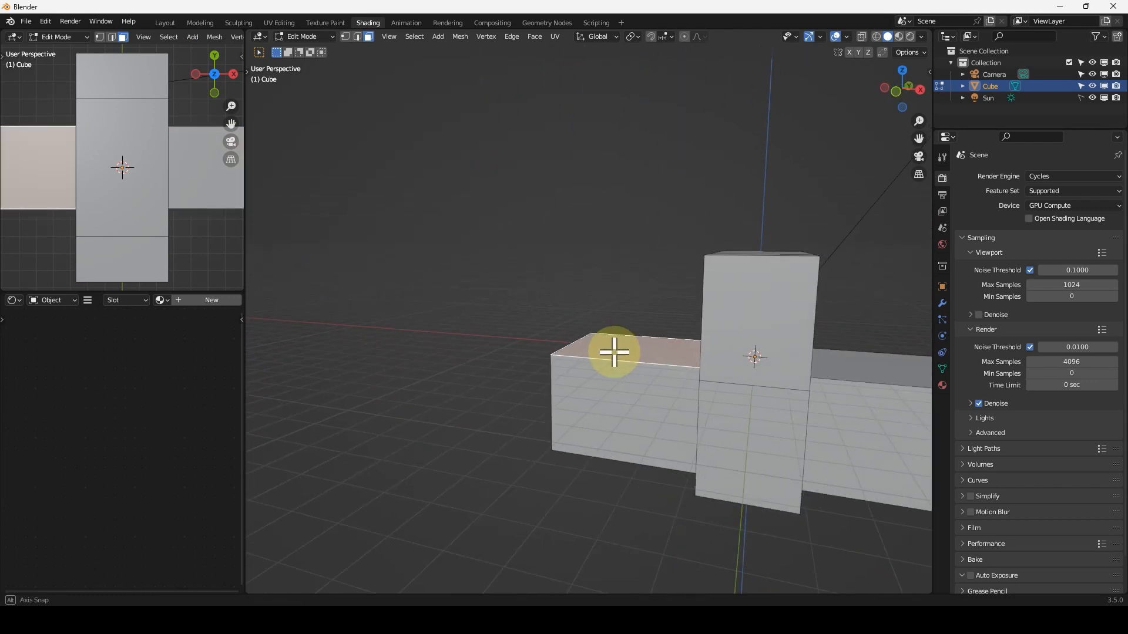
shift+click(908, 369)
middle_drag(755, 260, 709, 289)
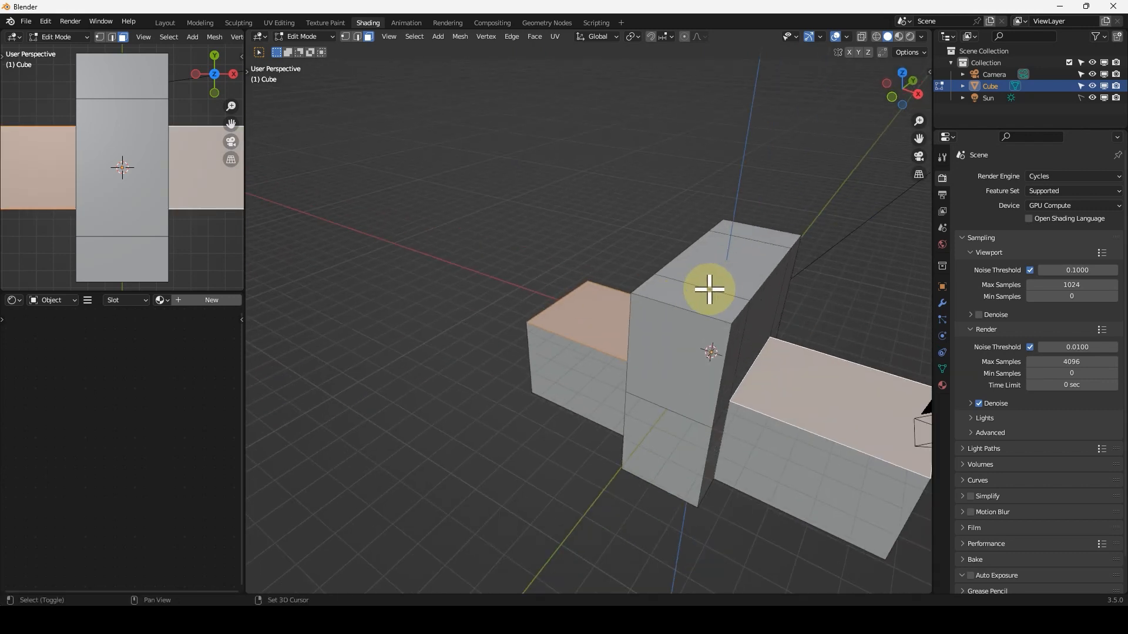
shift+click(699, 296)
shift+click(726, 271)
shift+click(763, 237)
middle_drag(647, 321, 716, 311)
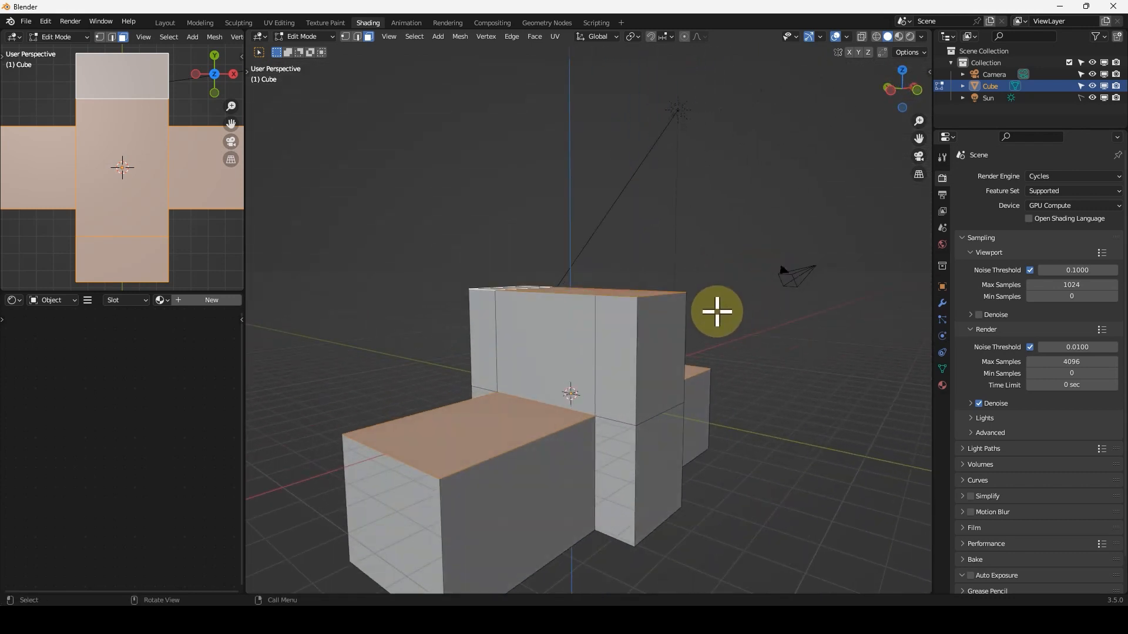
key(e)
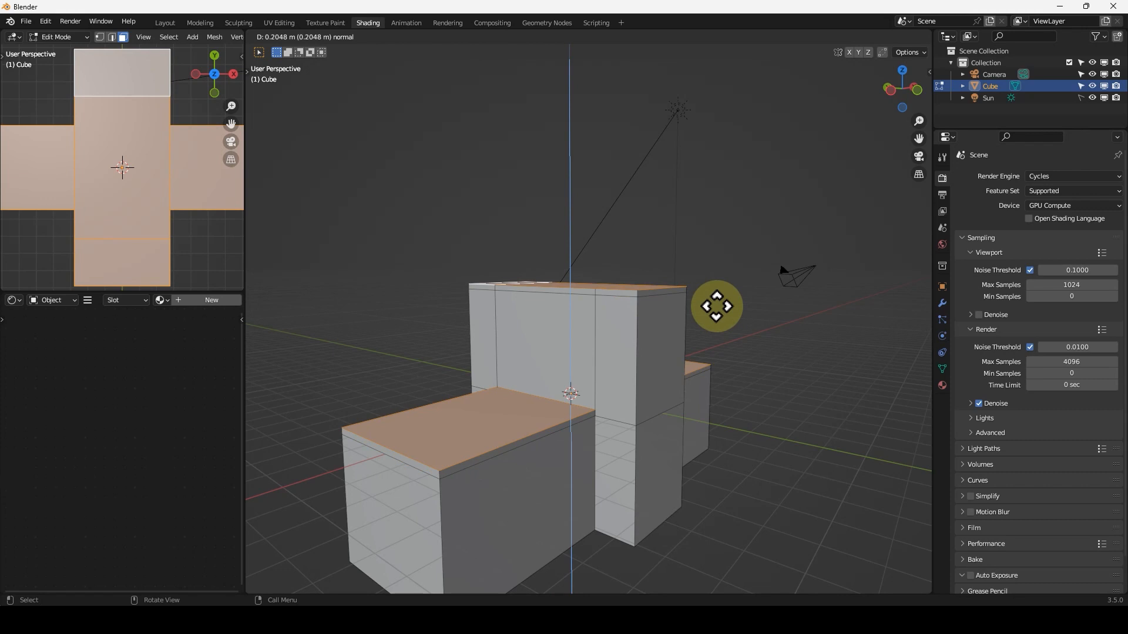
key(z)
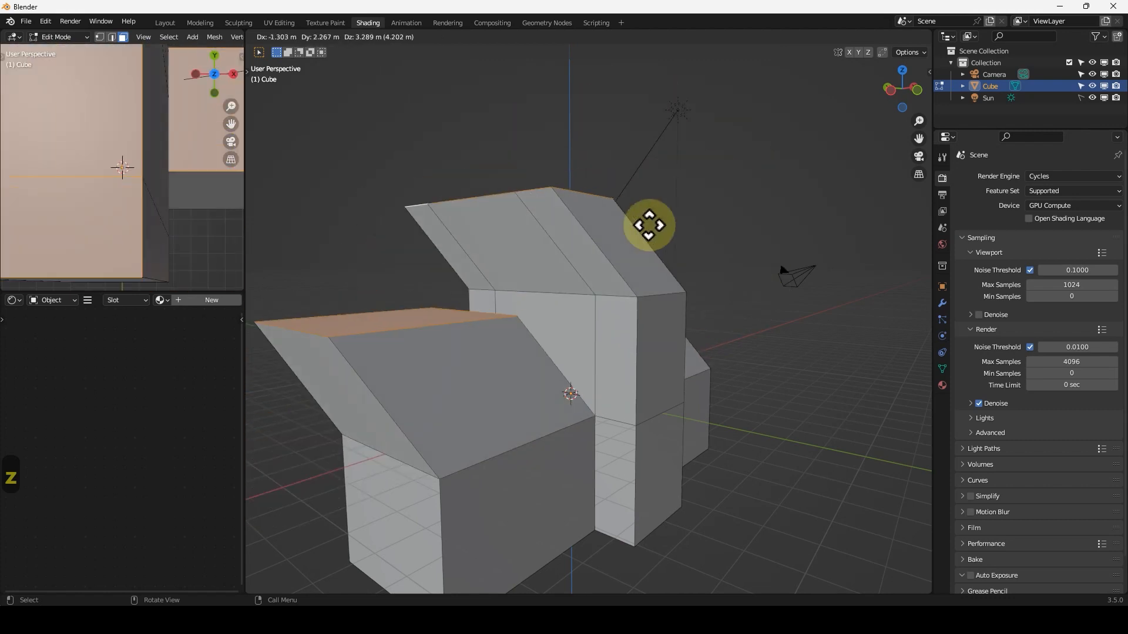
key(z)
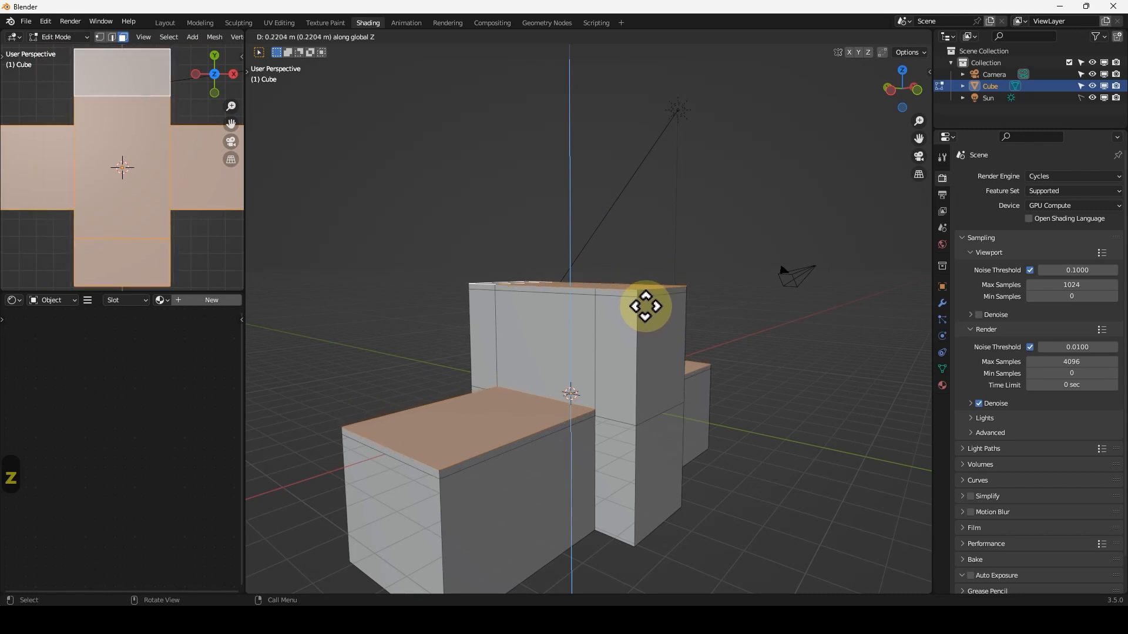
click(652, 308)
Add a centred loop cut running lengthwise along both wings and over the main block
middle_drag(672, 317, 616, 327)
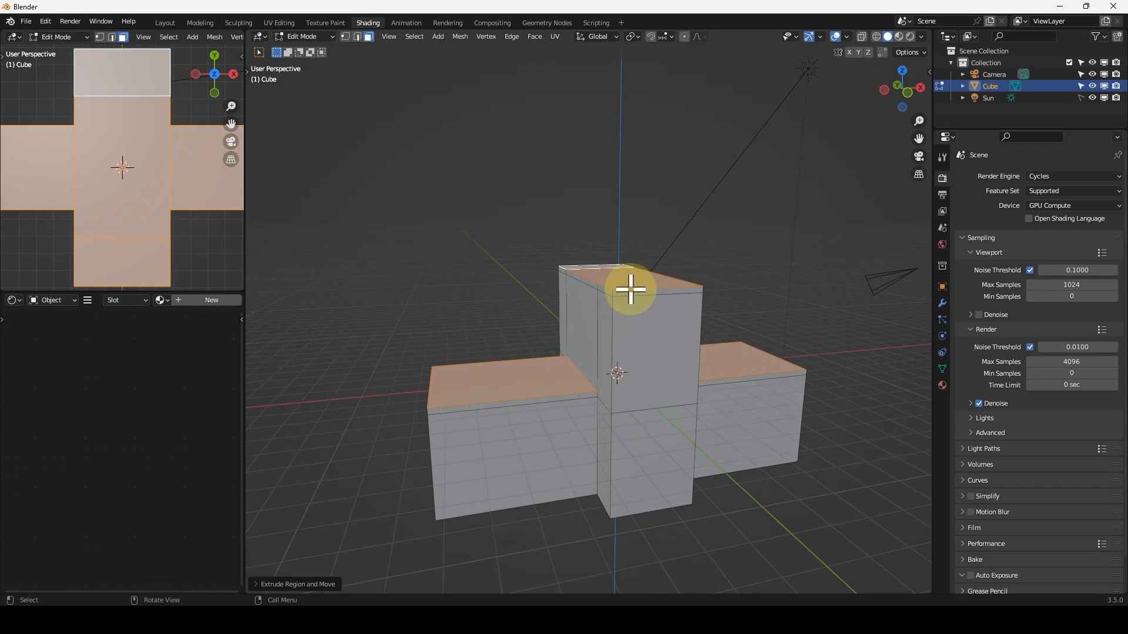
middle_drag(672, 320, 699, 365)
key(ctrl+r)
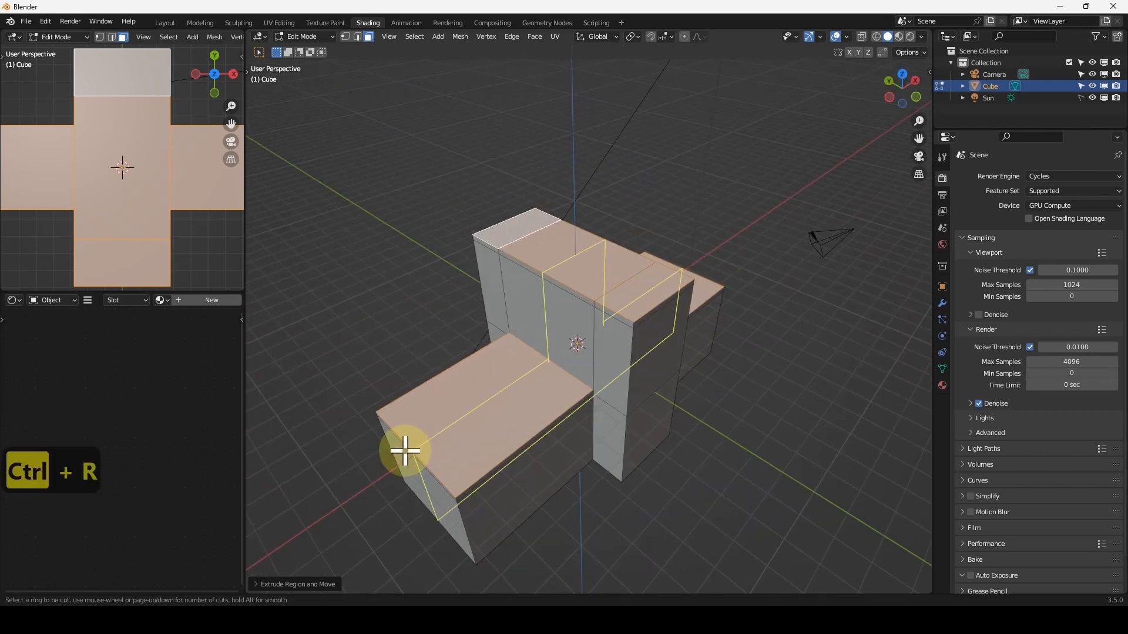
click(404, 451)
click(530, 381)
middle_drag(531, 381, 687, 365)
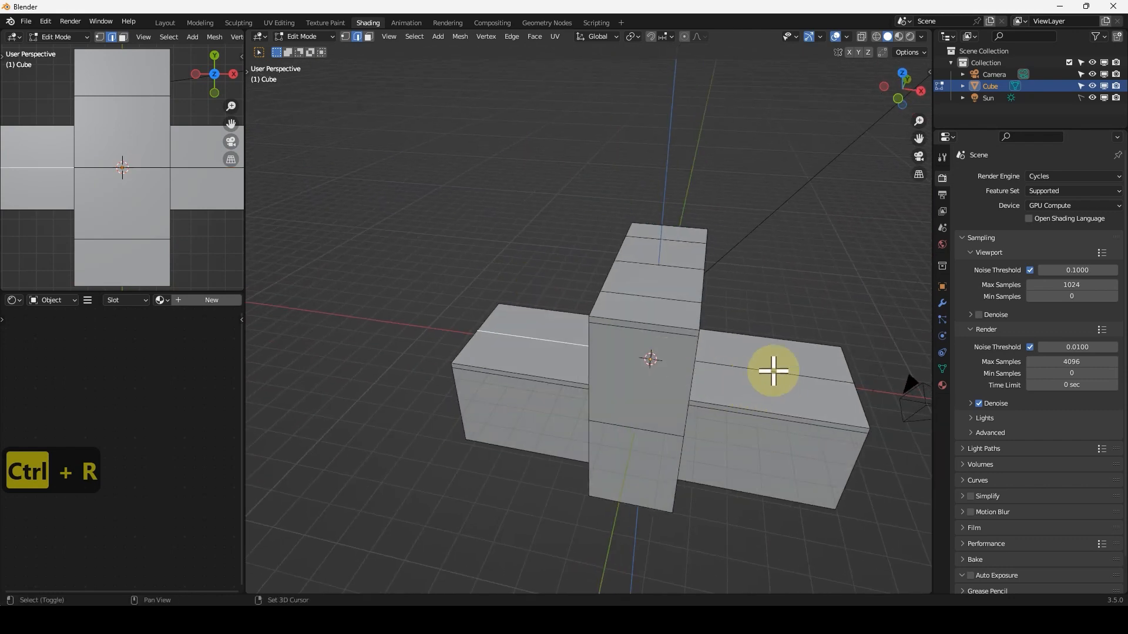
middle_drag(769, 367, 645, 354)
key(g)
key(z)
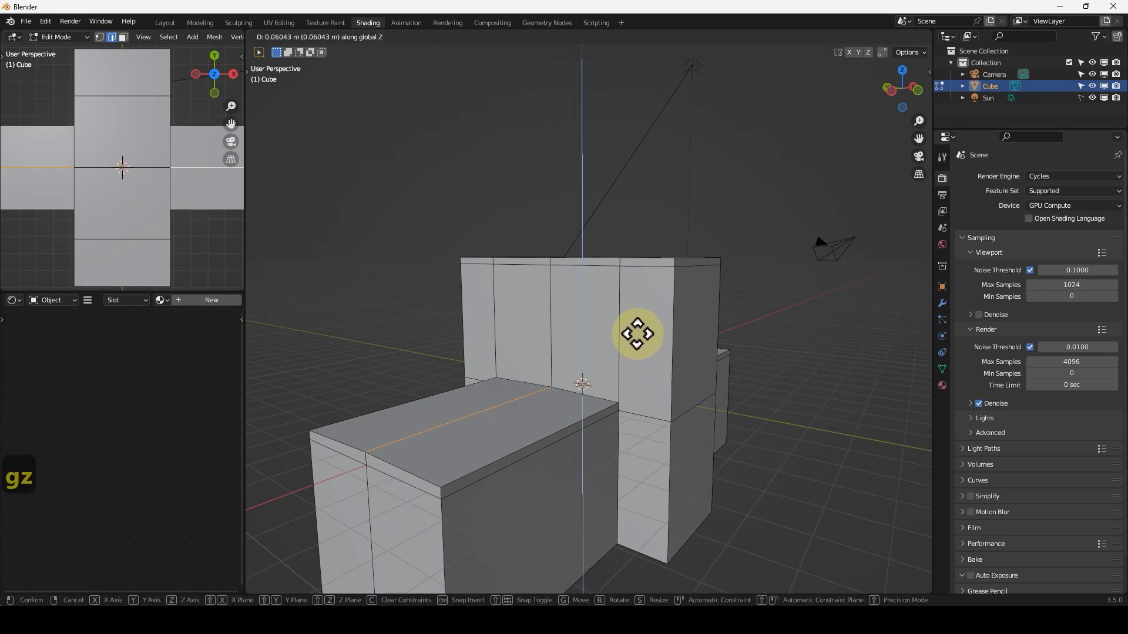
right_click(611, 283)
Select the centre top edges of both wings and raise them along Z to form gable roofs
middle_drag(611, 283, 606, 315)
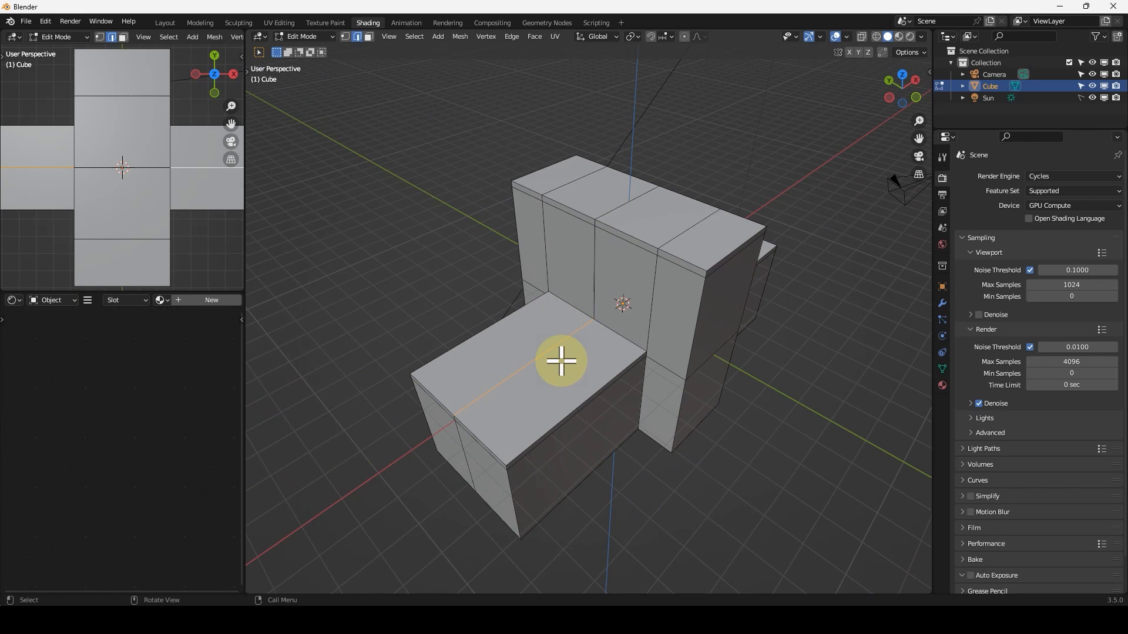
middle_drag(617, 239, 600, 259)
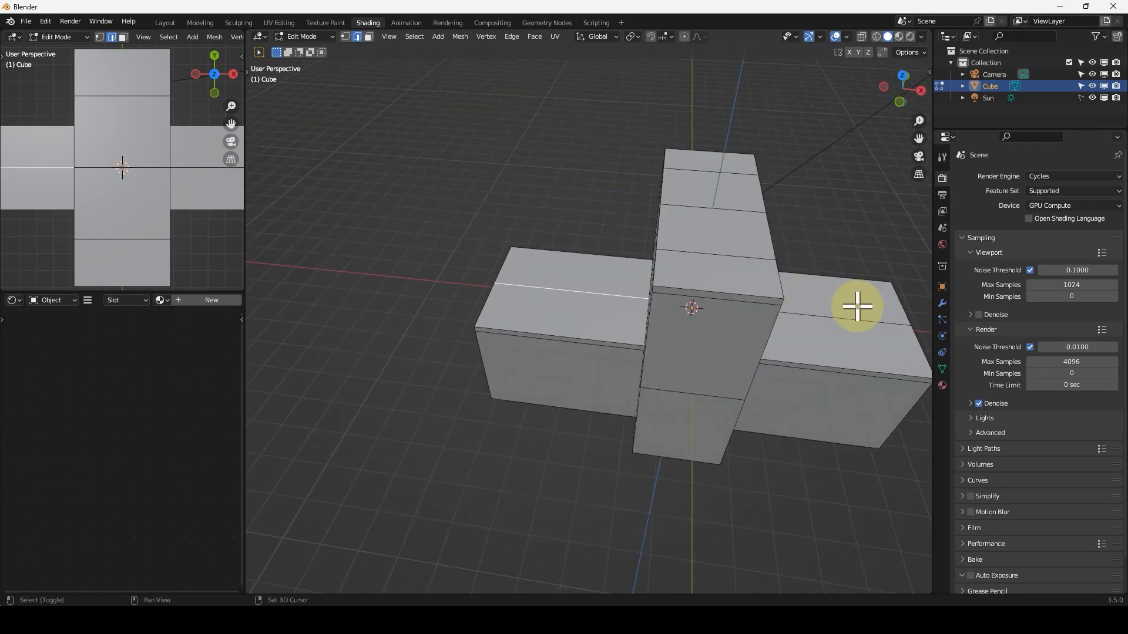
middle_drag(617, 294, 690, 274)
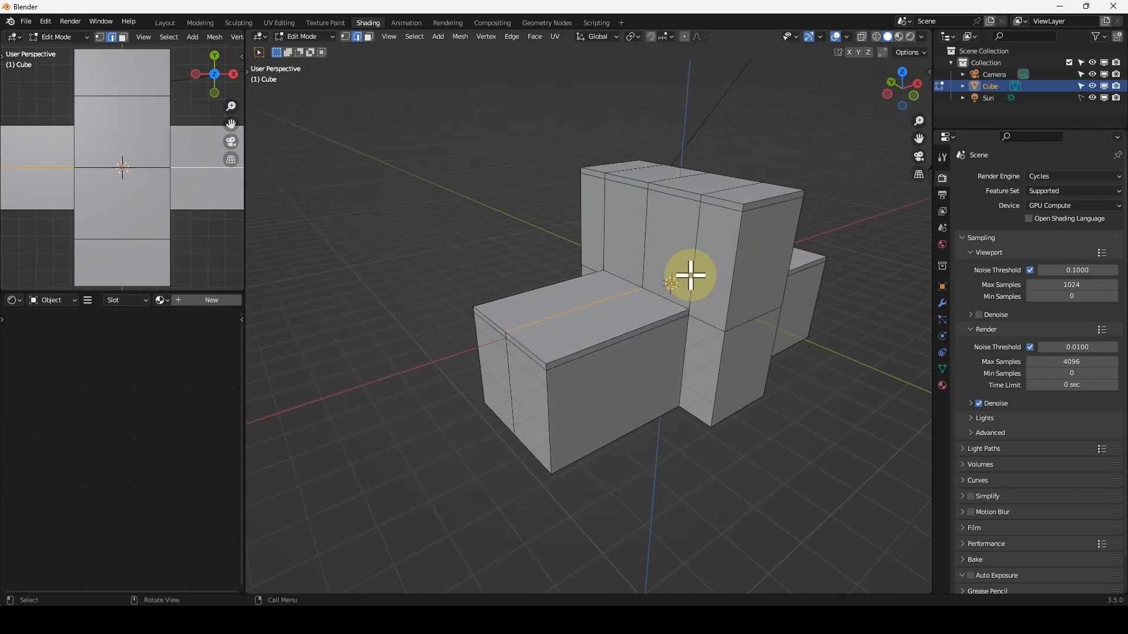
key(g)
key(z)
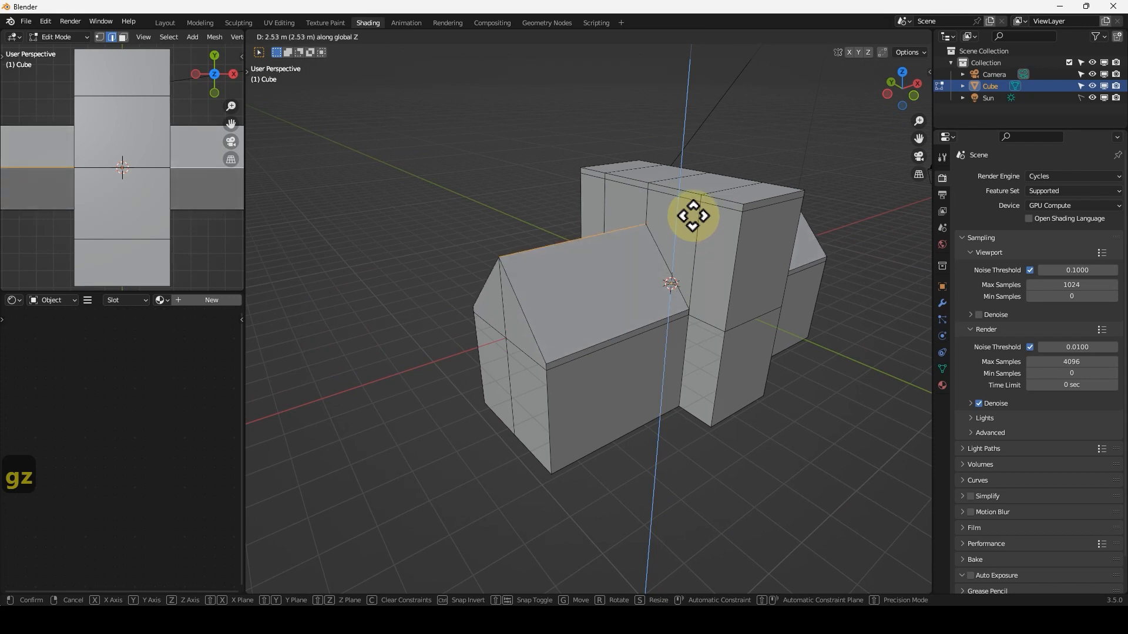
click(692, 232)
Raise the centre top edge of the main block about 2.4 m along Z to form a gable
middle_drag(688, 231, 728, 289)
click(642, 274)
key(g)
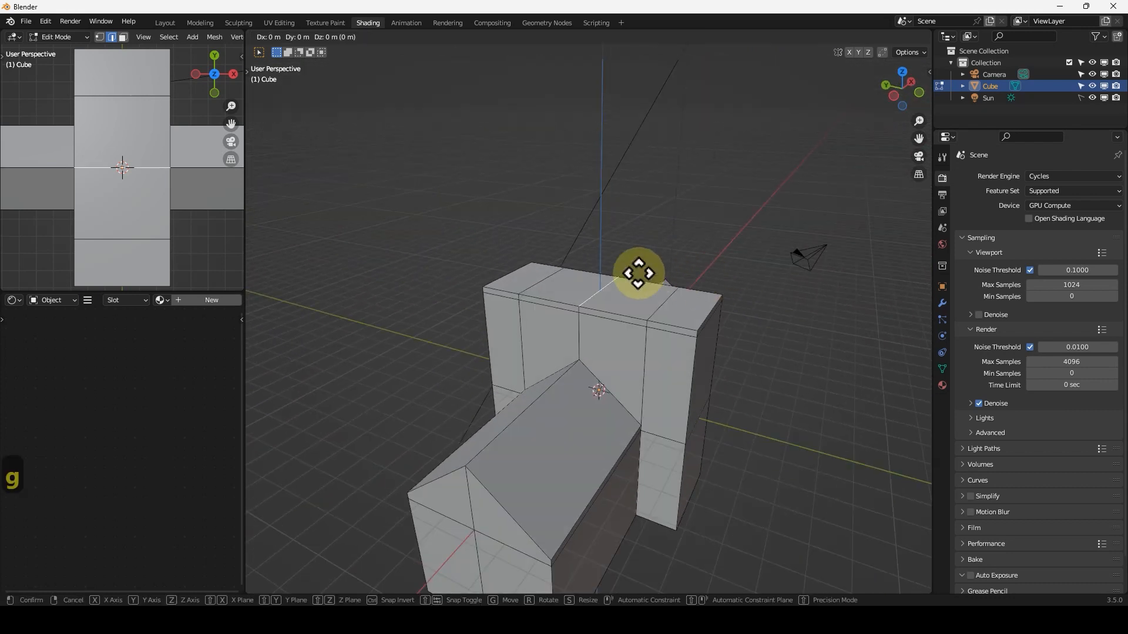
key(z)
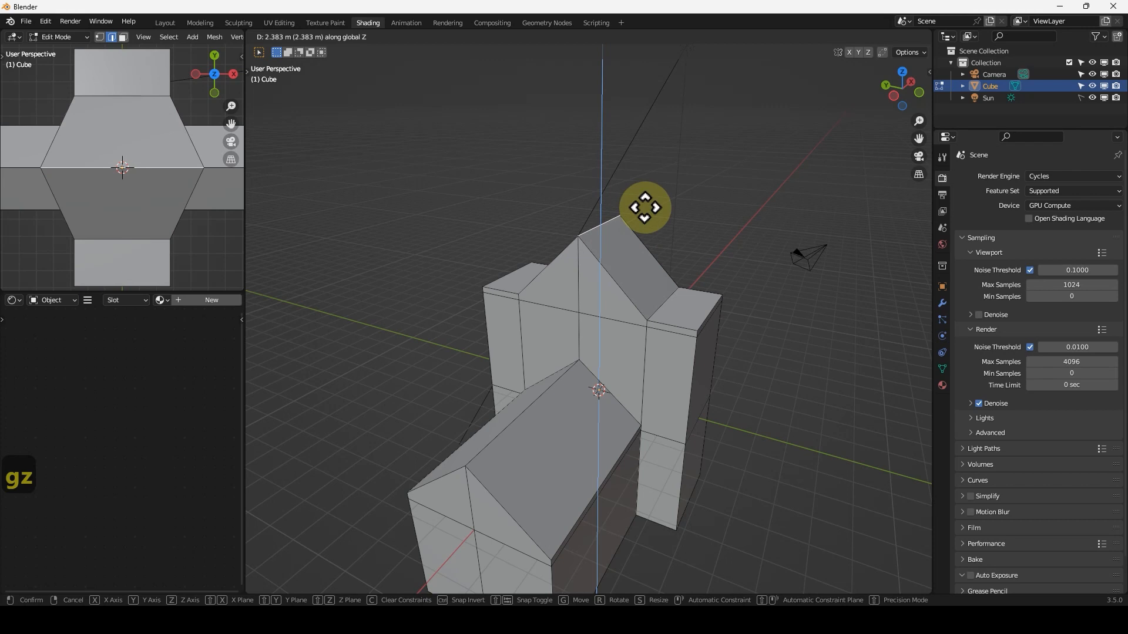
click(645, 207)
Adjust the height of the main block's ridge edge along Z in an orthographic side view
key(KP_3)
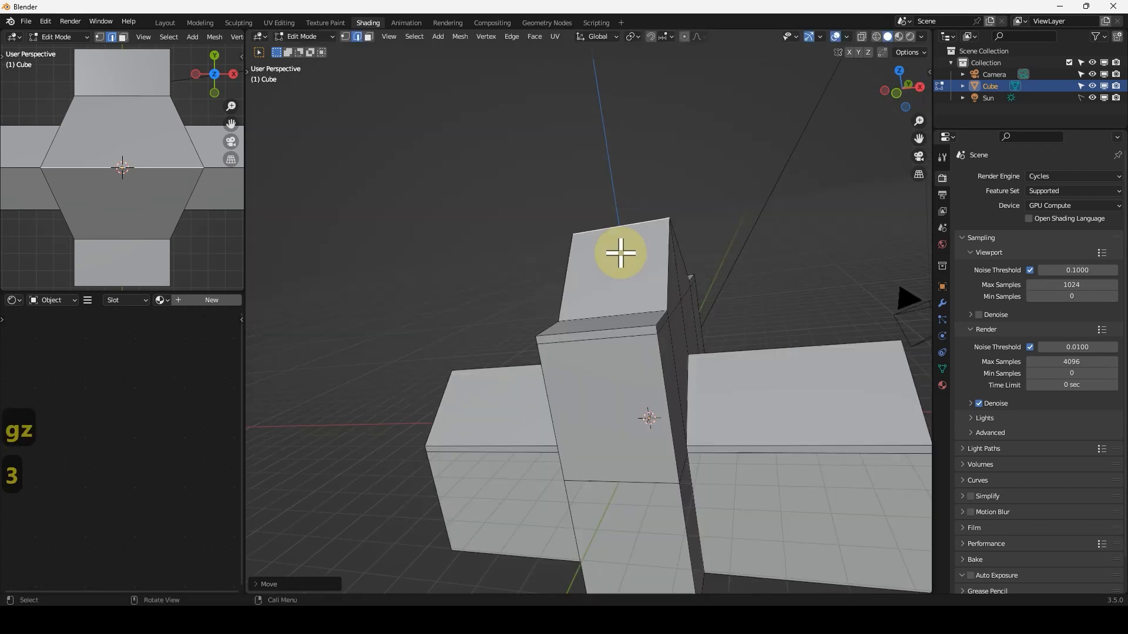
shift+middle_drag(622, 306, 610, 287)
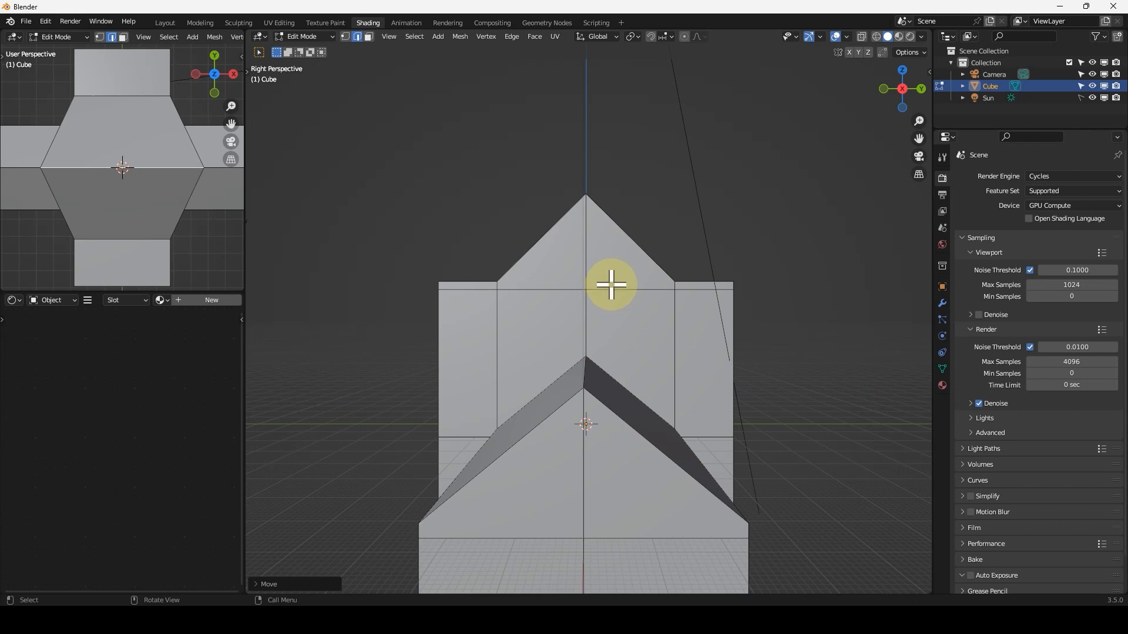
key(KP_5)
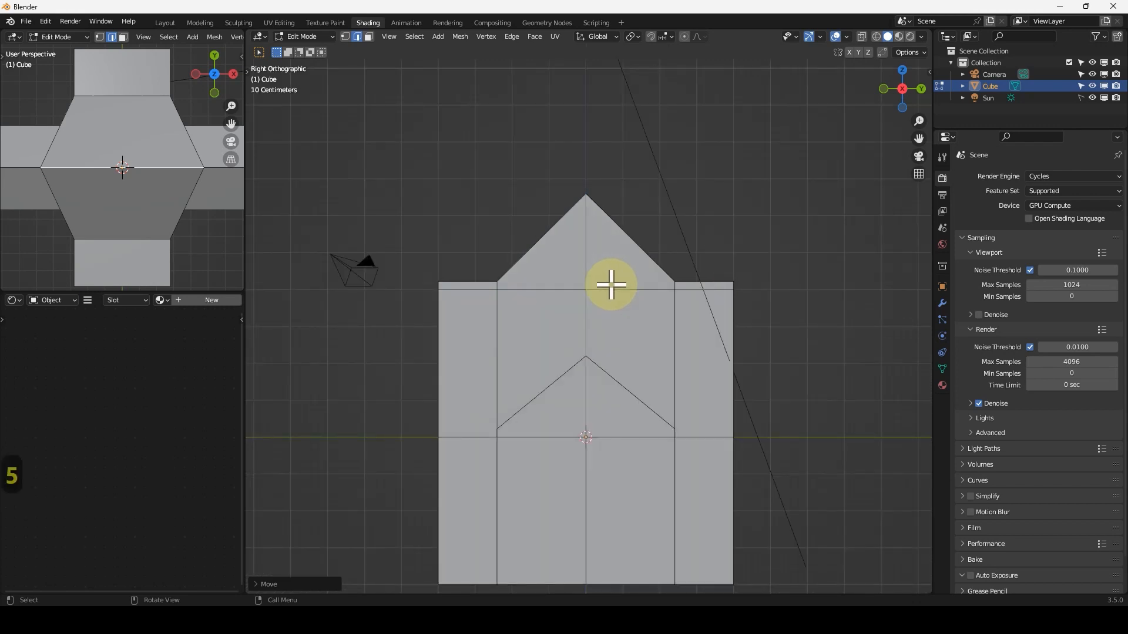
middle_drag(616, 296, 663, 312)
key(KP_3)
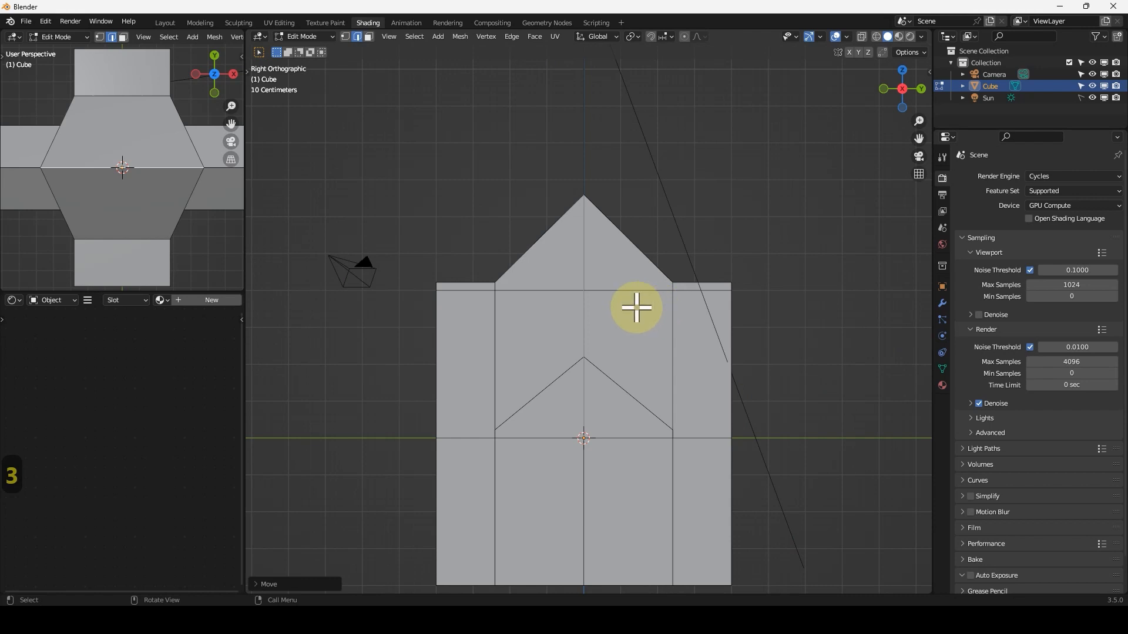
key(g)
key(z)
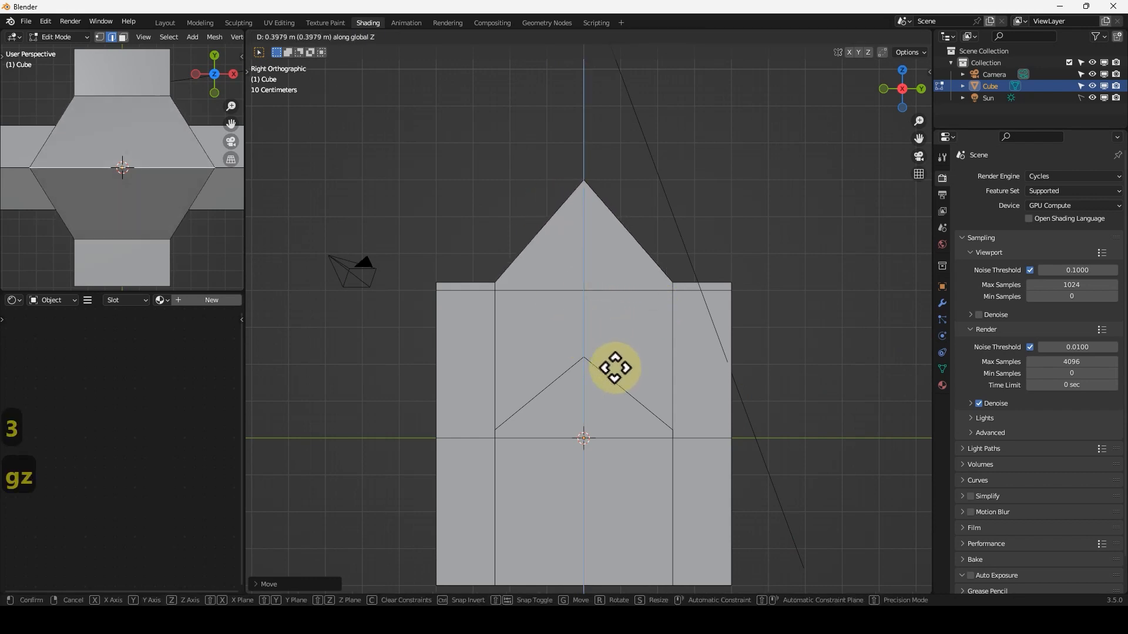
click(616, 363)
Raise the two main-block roof edges between ridge and eaves along Z until they line up with the roof slope
middle_drag(584, 368, 582, 323)
middle_drag(644, 307, 732, 288)
key(KP_5)
scroll(657, 292, up, 3)
mouse_move(657, 292)
middle_down()
mouse_move(640, 272)
mouse_move(658, 252)
mouse_move(665, 275)
middle_up()
key(KP_3)
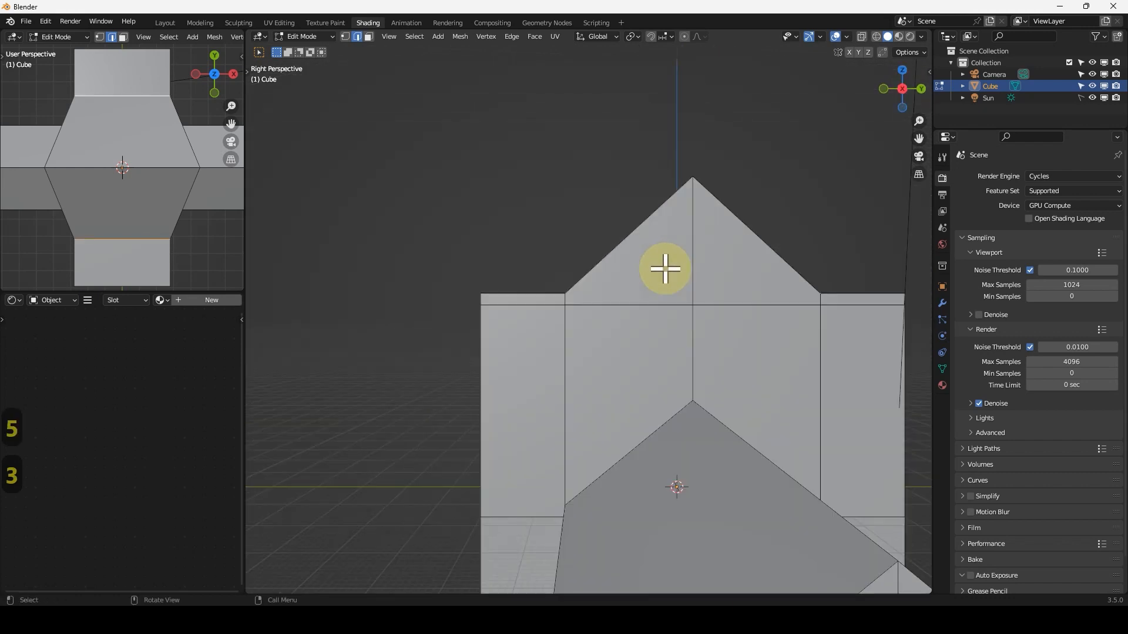
key(g)
key(z)
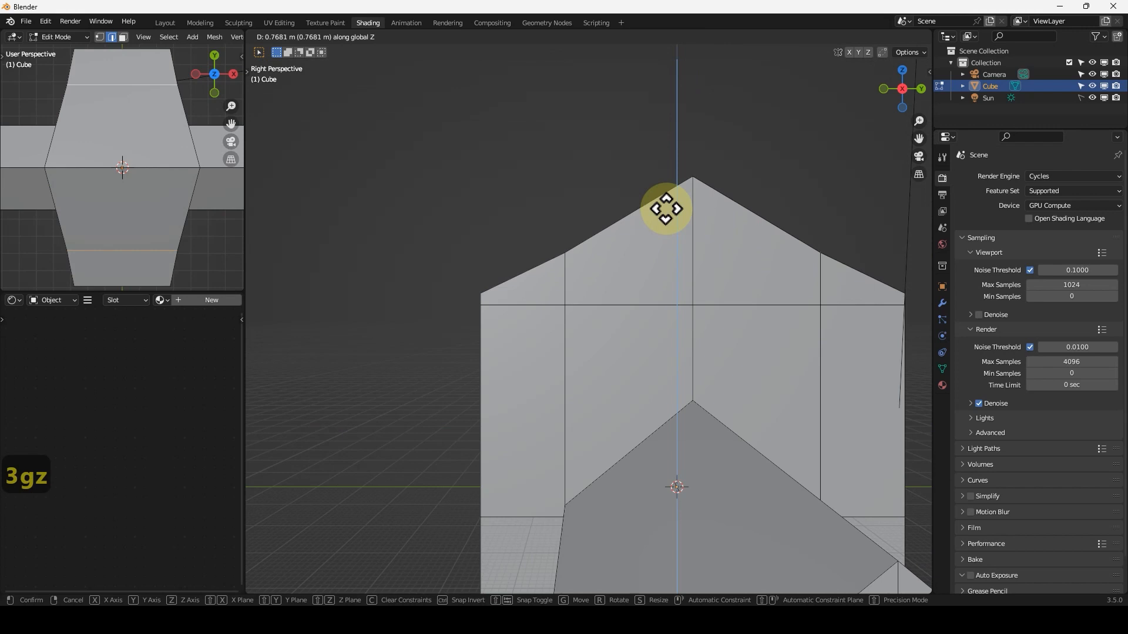
click(672, 177)
middle_drag(629, 239, 713, 323)
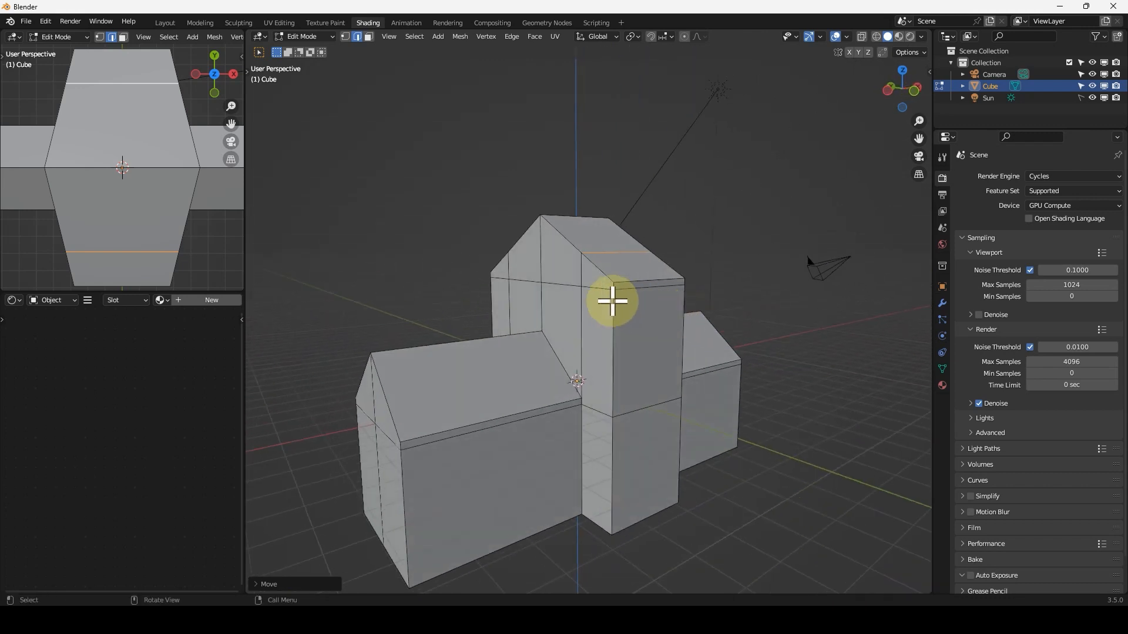
middle_drag(612, 300, 634, 337)
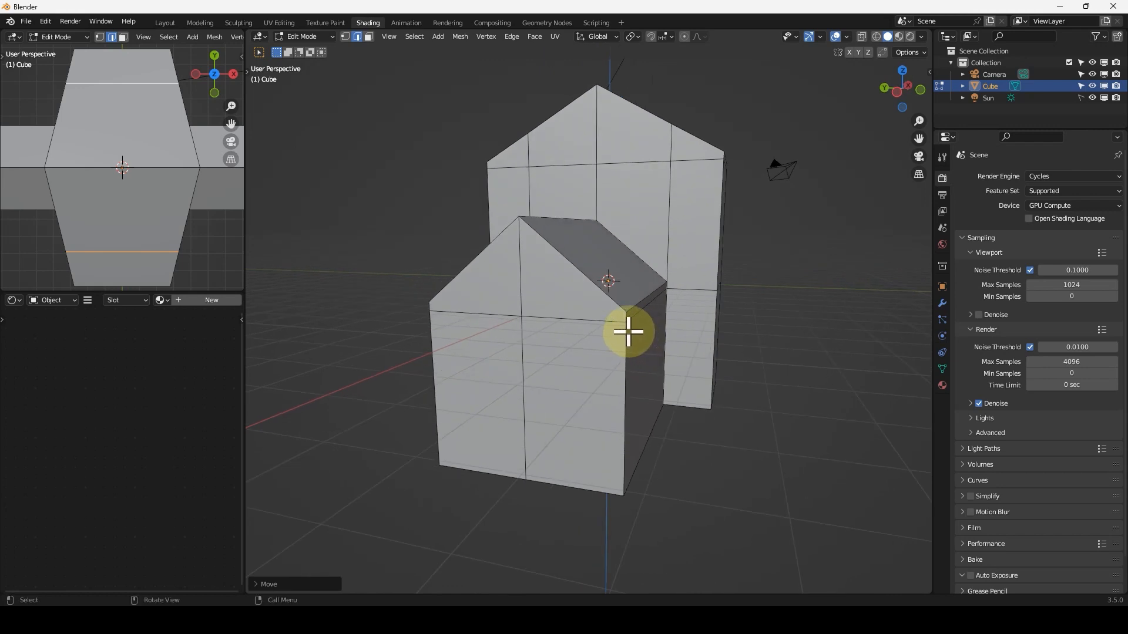
key(ctrl+r)
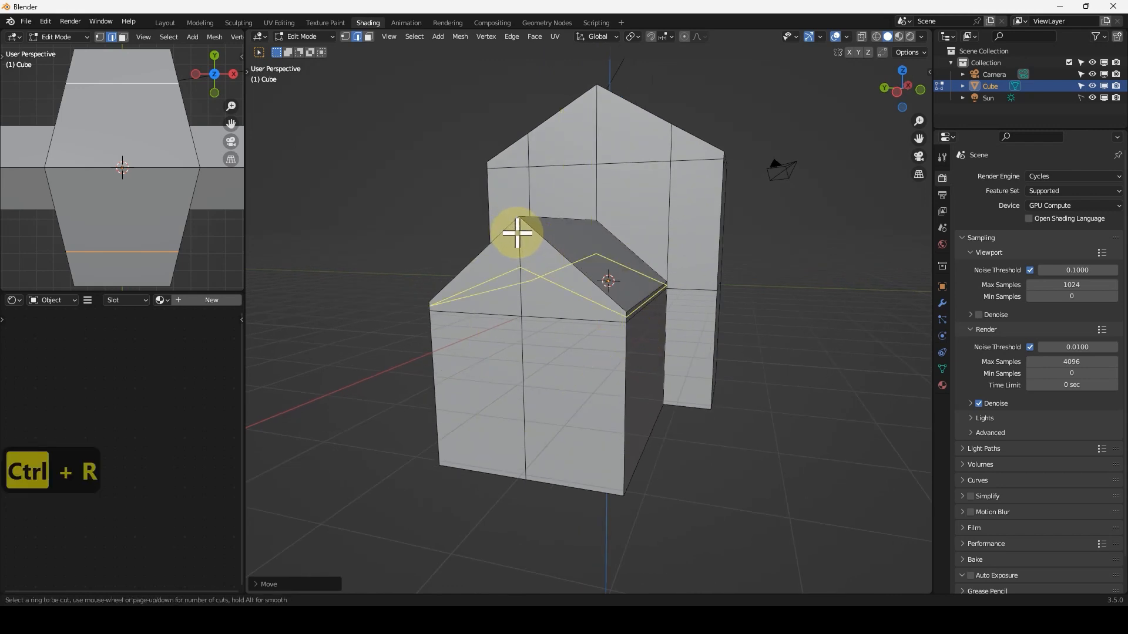
right_click(517, 234)
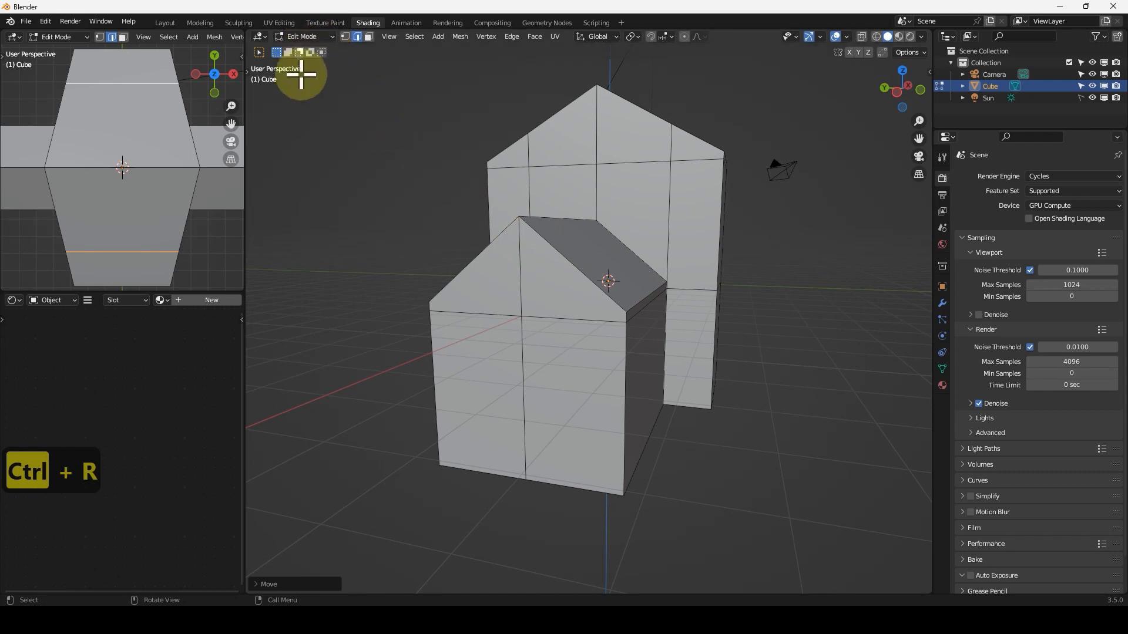
Display the viewport tools, switch to vertex selection and activate the Knife tool
key(t)
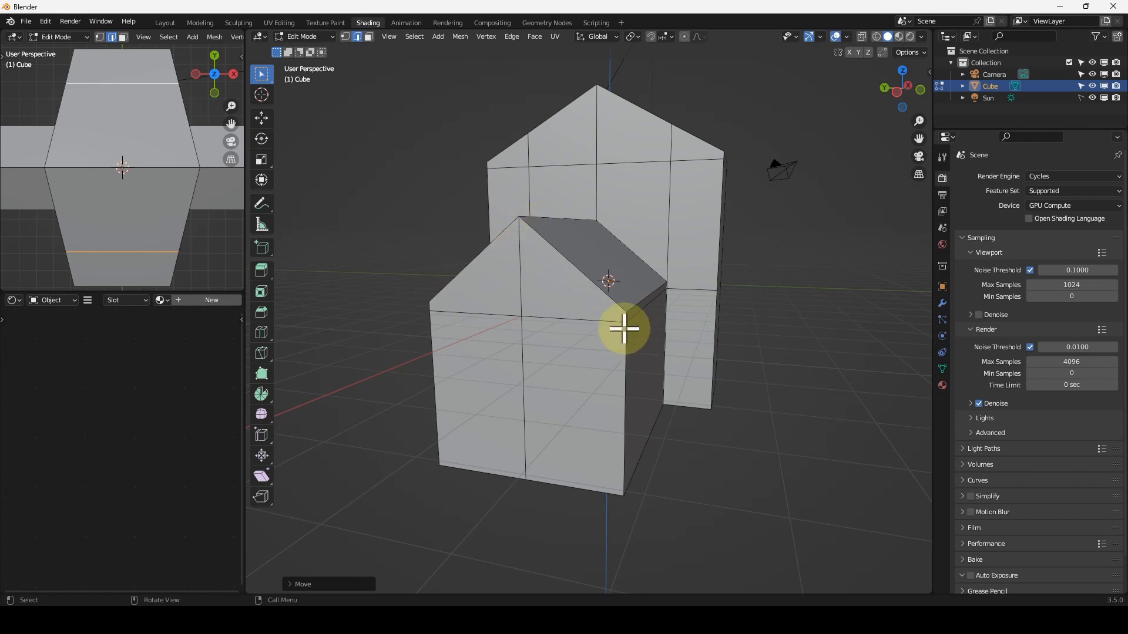
key(k)
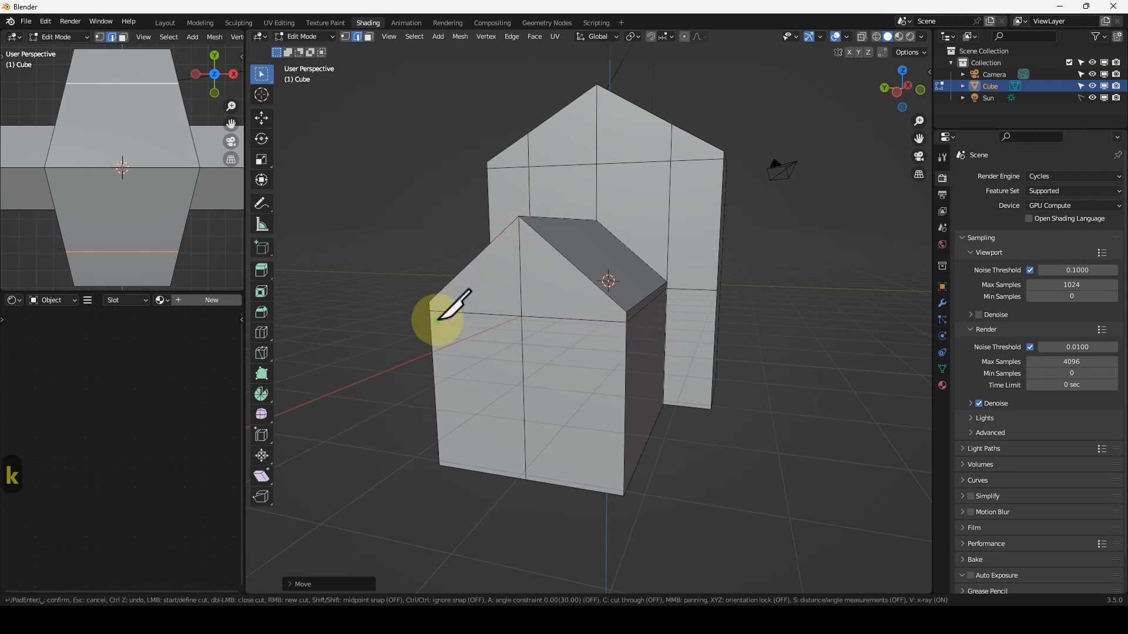
click(430, 310)
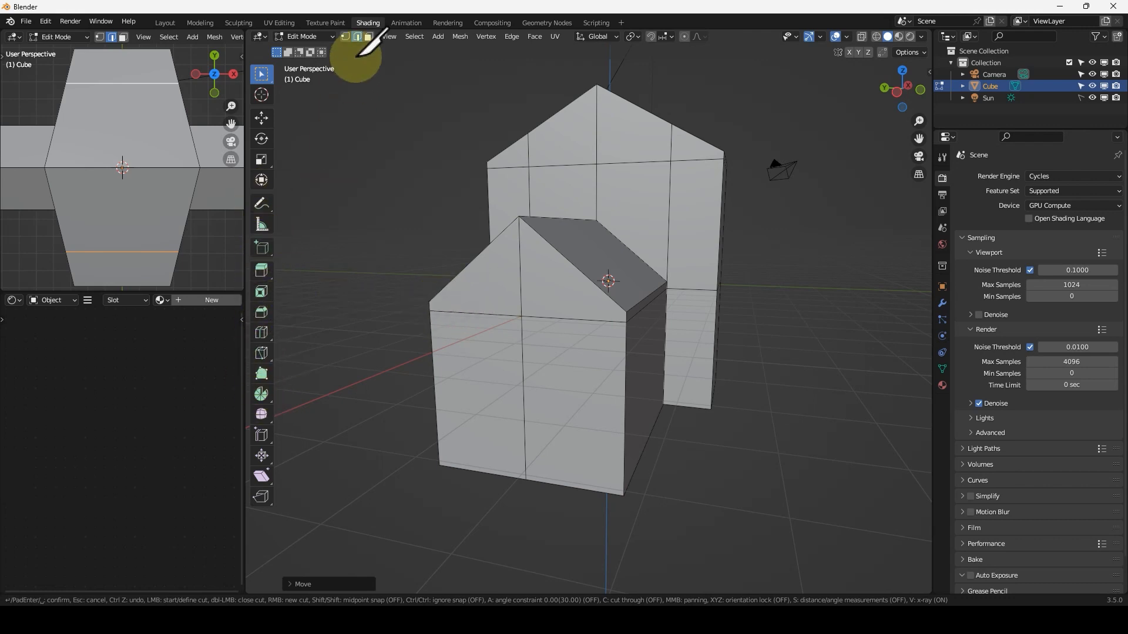
key(Escape)
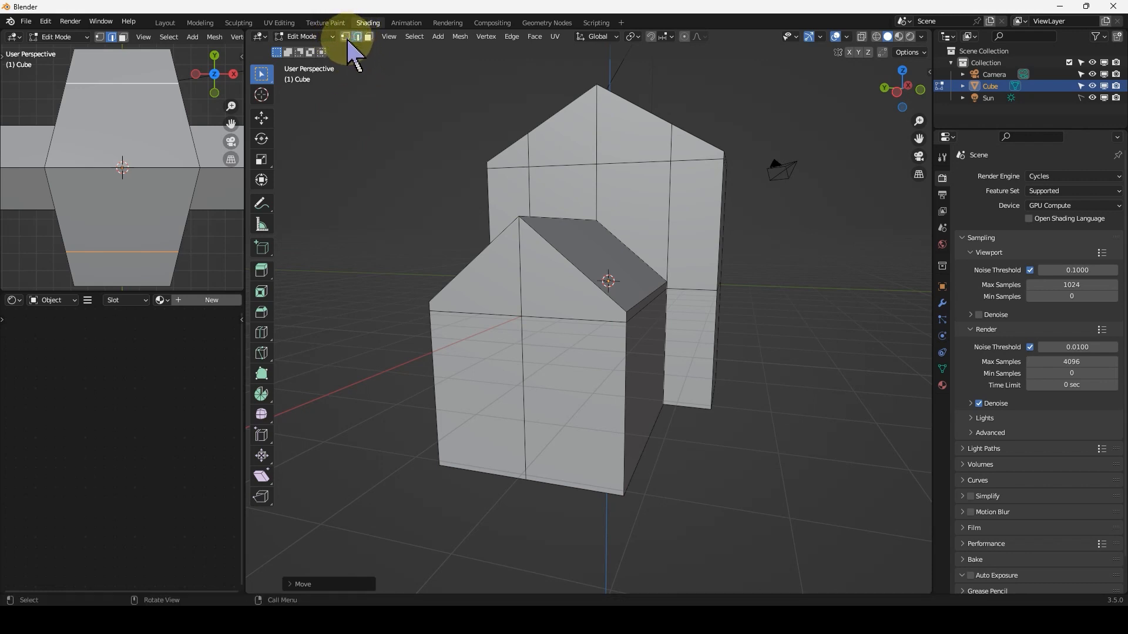
click(345, 36)
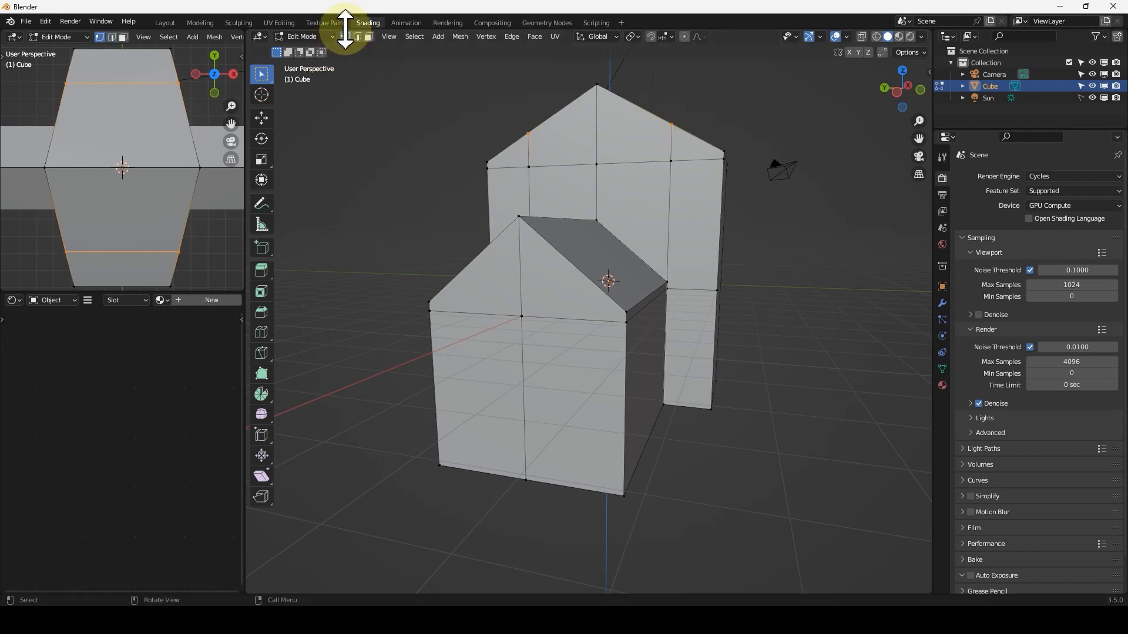
click(264, 354)
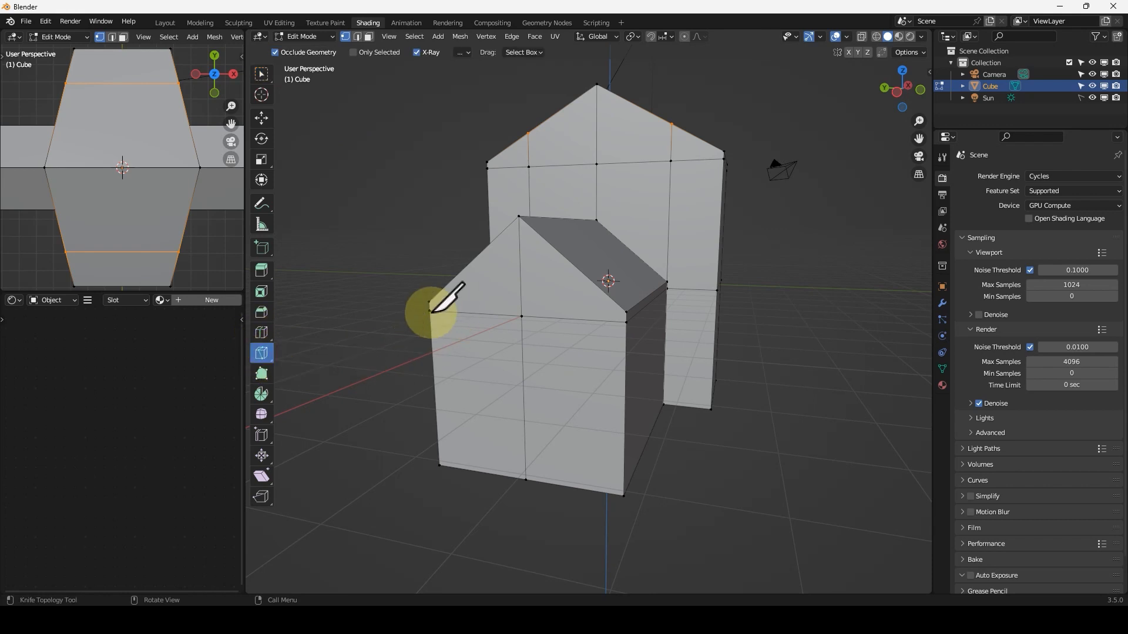
Knife-cut the wing's end gable from one lower roof corner to just below the ridge and down to the opposite corner
scroll(444, 323, up, 2)
right_click(443, 322)
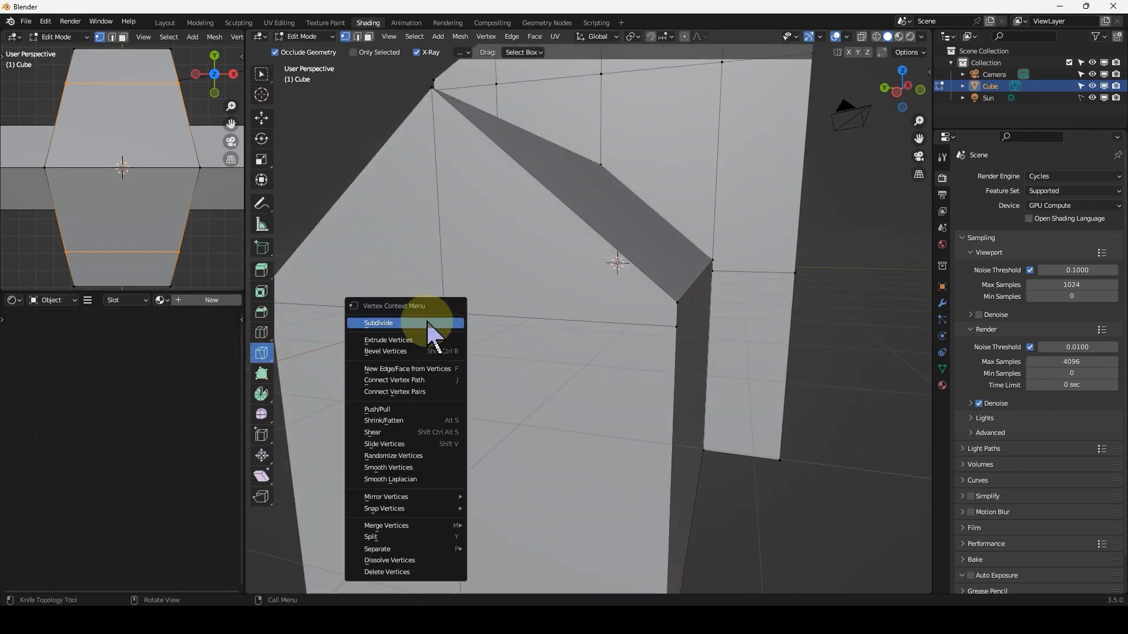
shift+middle_drag(443, 318, 518, 300)
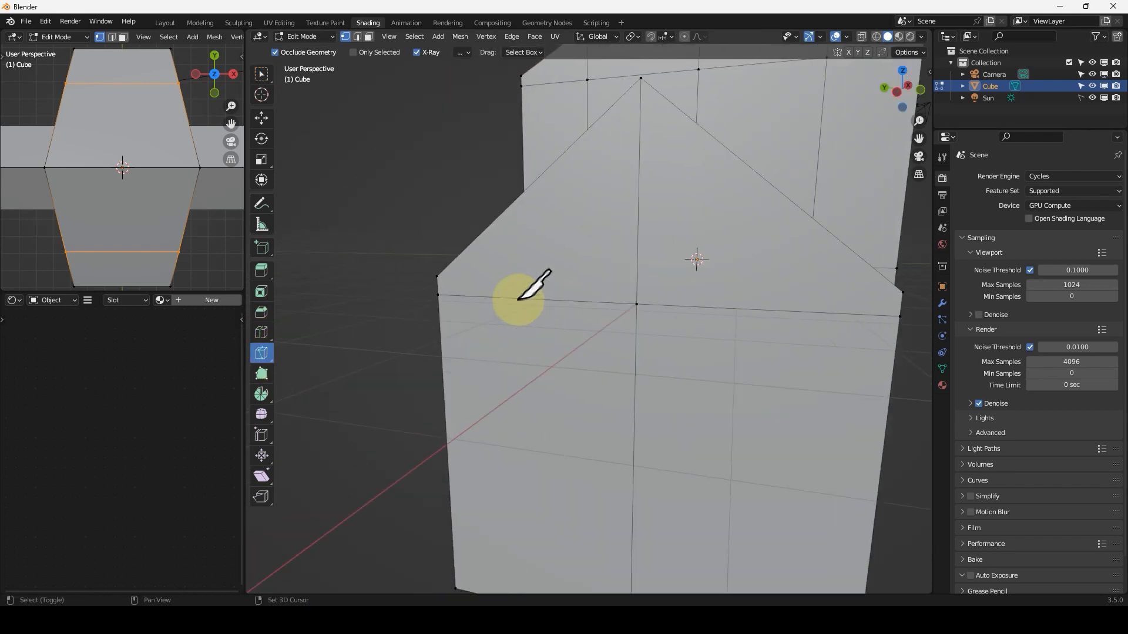
click(437, 296)
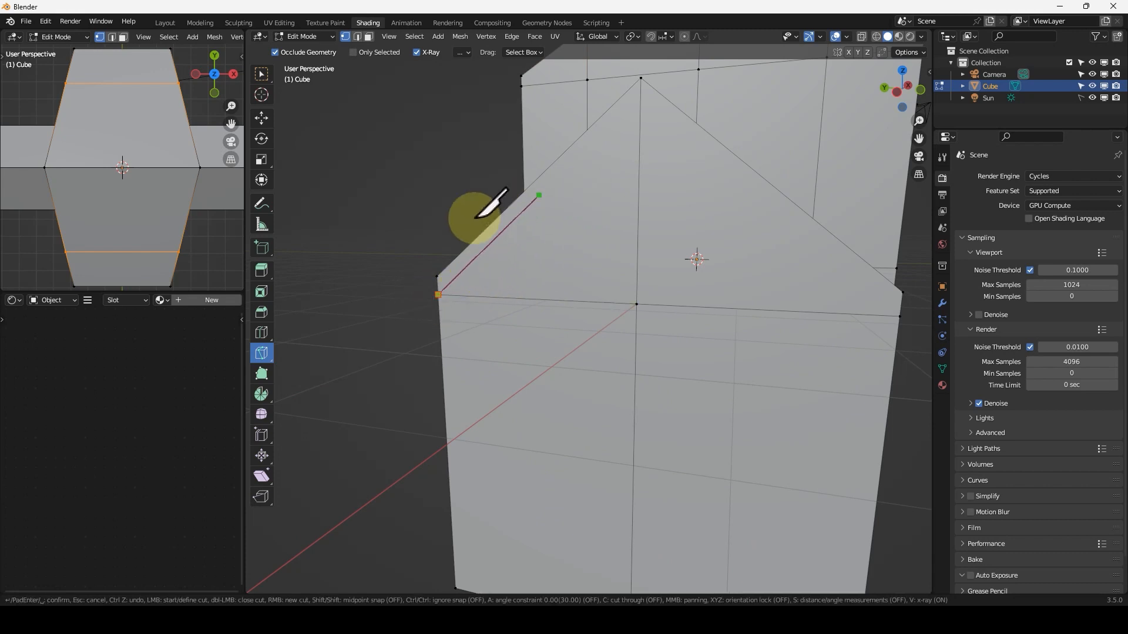
click(641, 96)
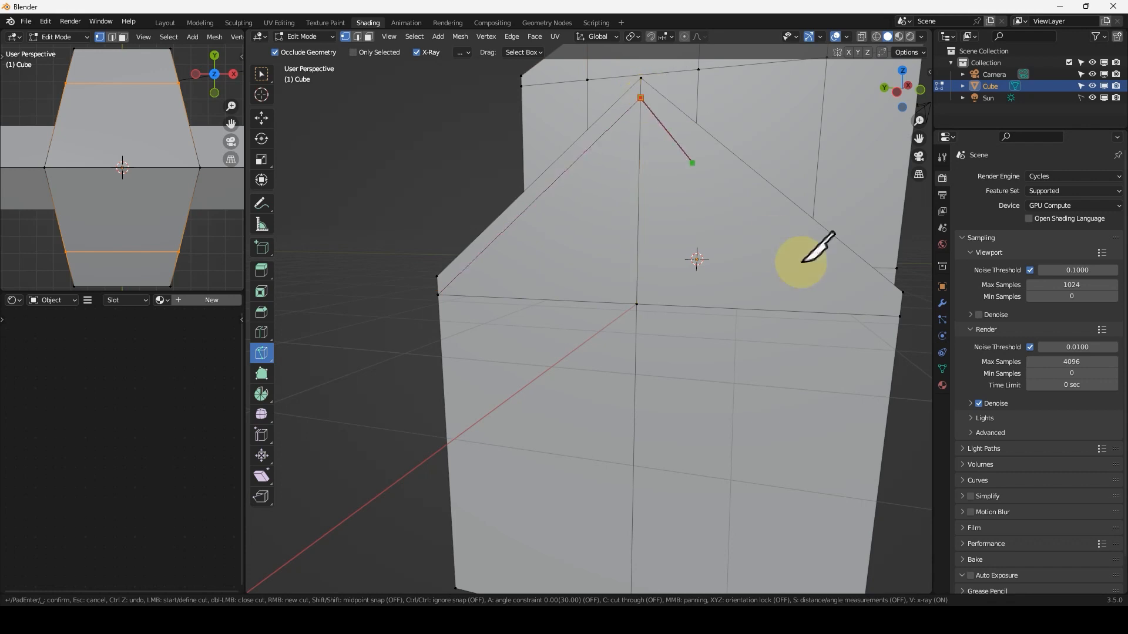
click(896, 316)
key(Return)
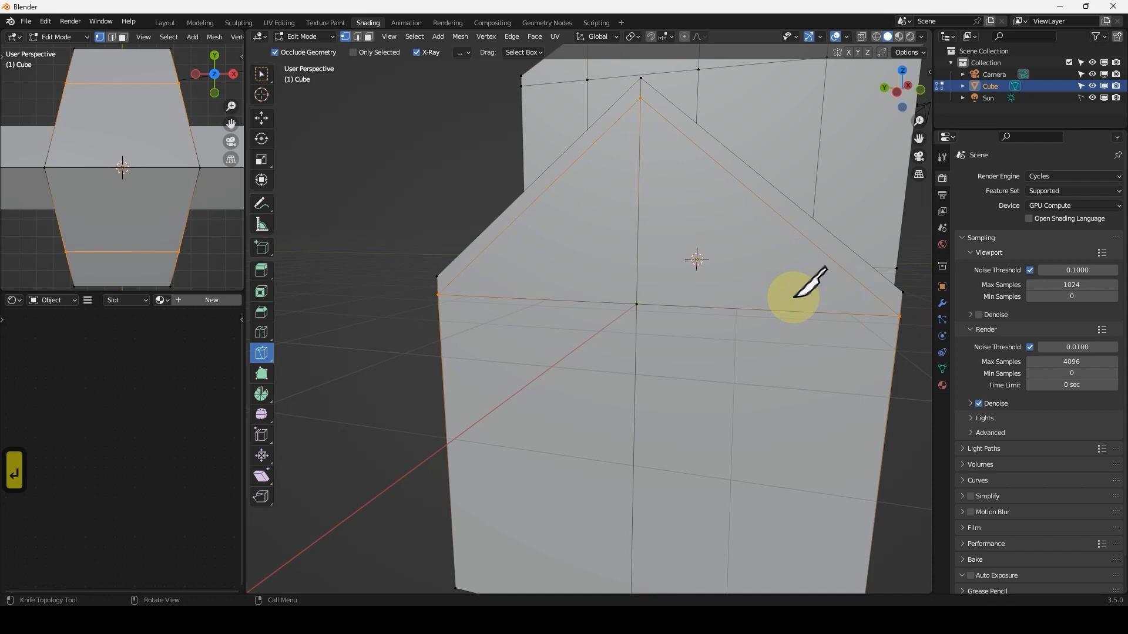
Knife-cut the main block's gable wall above that wing parallel to the roof slopes, from corner to corner via a point below the ridge
mouse_move(798, 298)
middle_down()
mouse_move(806, 307)
mouse_move(723, 284)
mouse_move(665, 311)
mouse_move(722, 322)
mouse_move(674, 314)
mouse_move(776, 306)
mouse_move(675, 305)
mouse_move(861, 284)
mouse_move(705, 270)
mouse_move(780, 260)
mouse_move(733, 309)
mouse_move(752, 264)
mouse_move(682, 301)
mouse_move(781, 292)
middle_up()
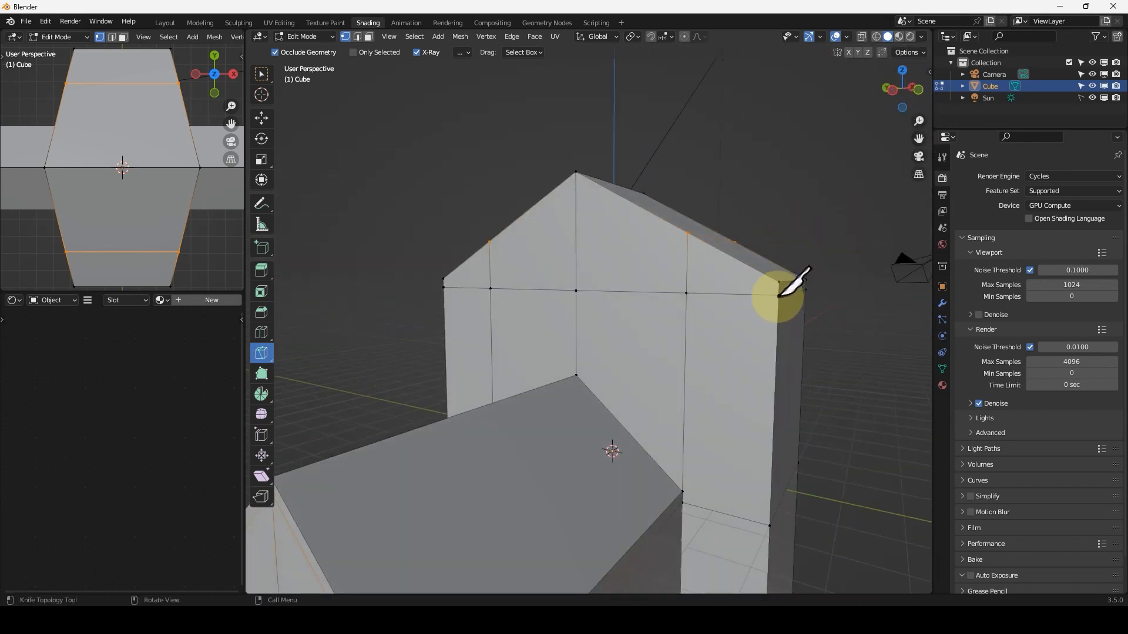
click(778, 295)
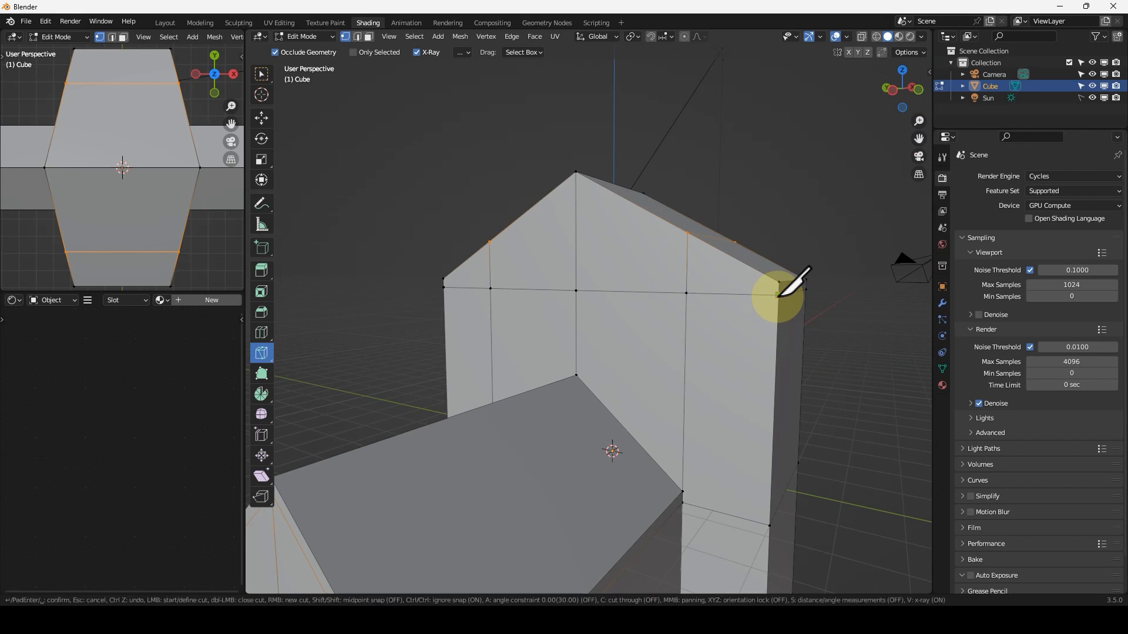
click(576, 183)
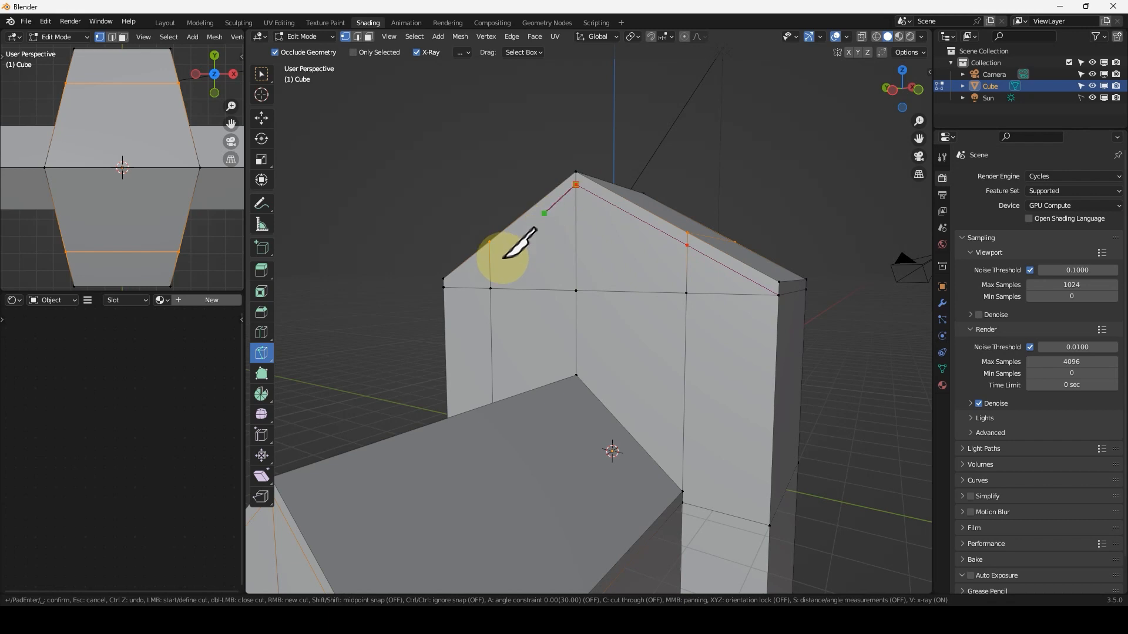
click(443, 288)
key(Tab)
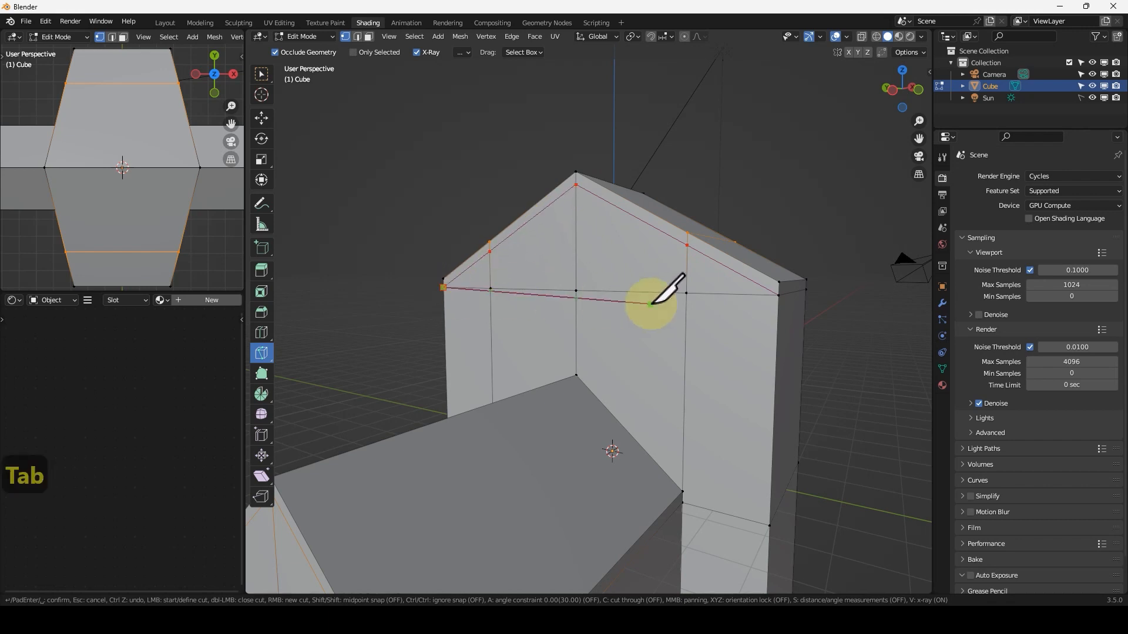
middle_drag(655, 293, 670, 268)
middle_drag(773, 284, 723, 342)
key(Tab)
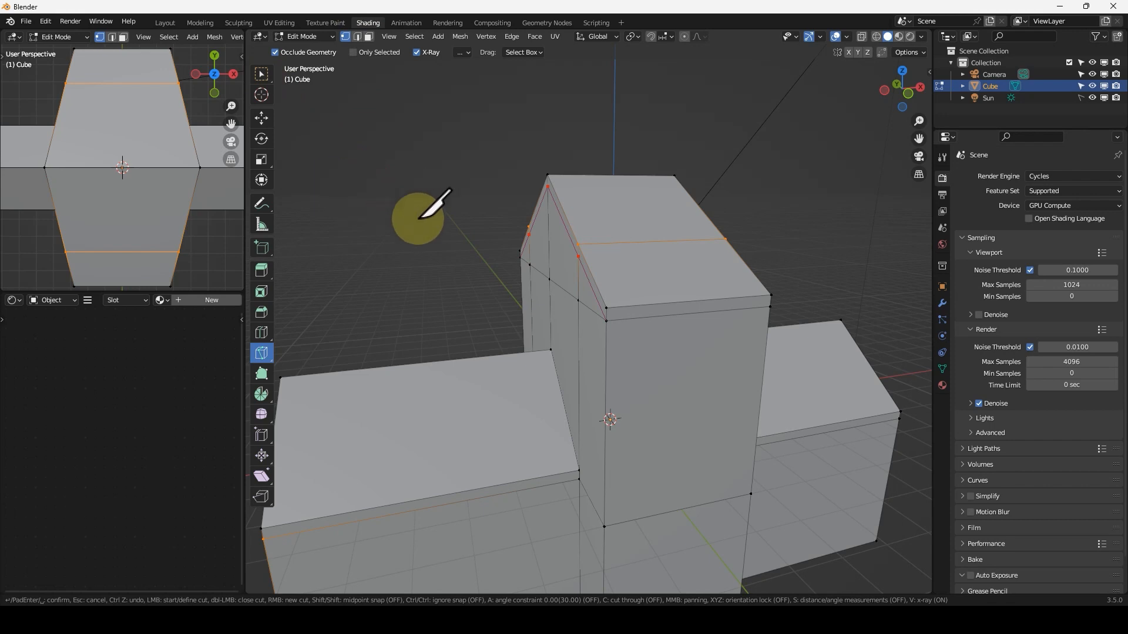
Knife-cut the main block's opposite gable wall parallel to its roof slopes, from corner to corner via a point below the ridge
middle_drag(650, 282, 593, 288)
shift+middle_drag(839, 319, 496, 290)
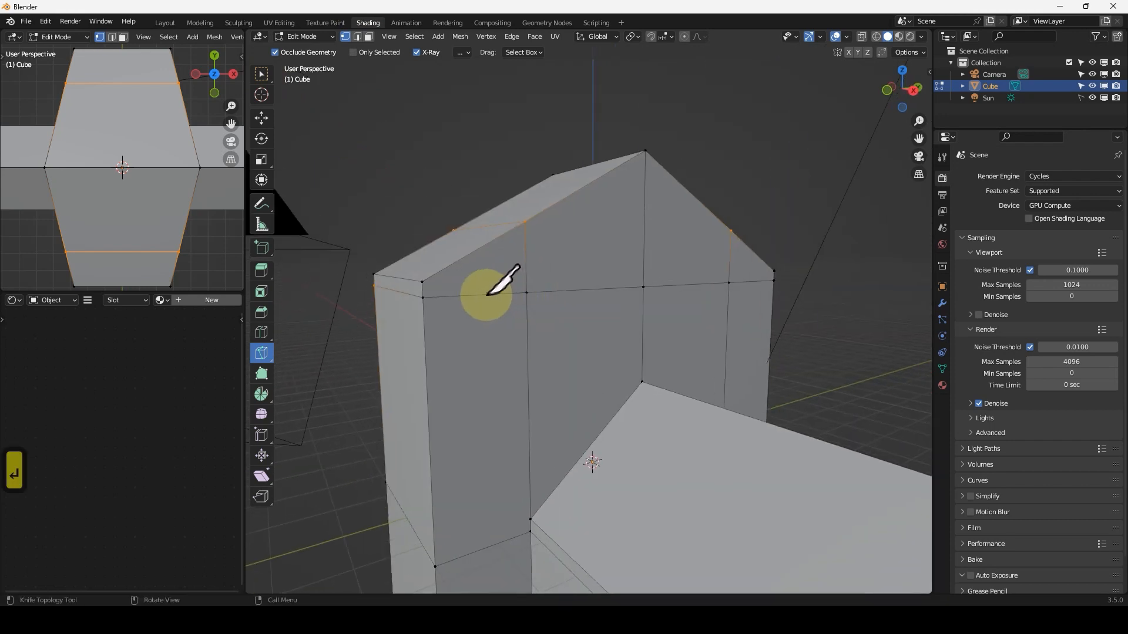
click(423, 298)
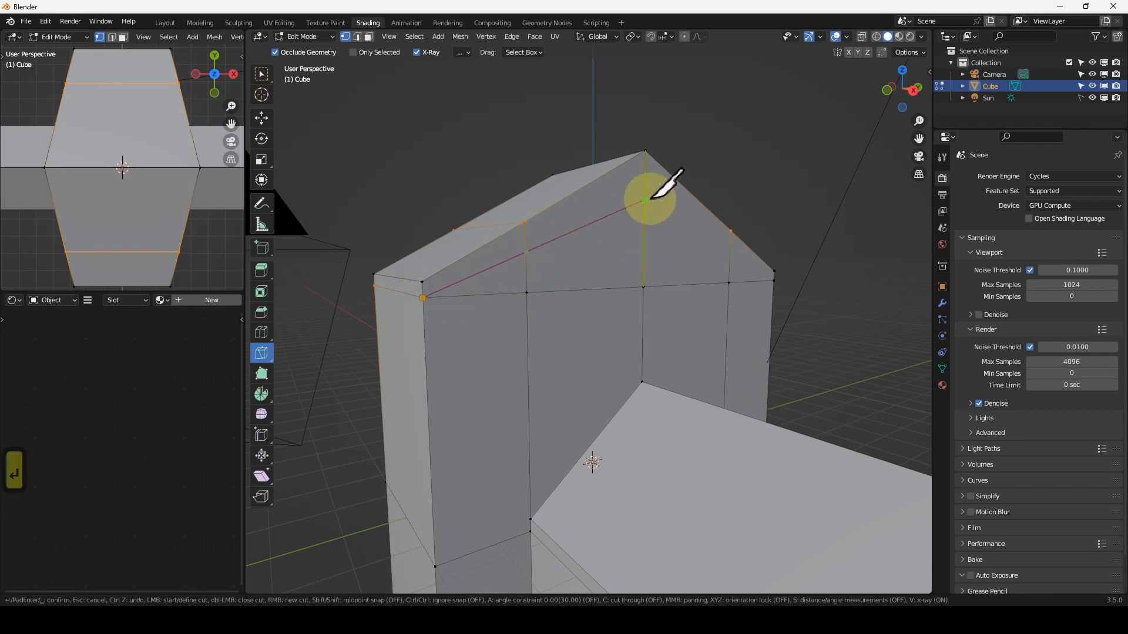
click(646, 166)
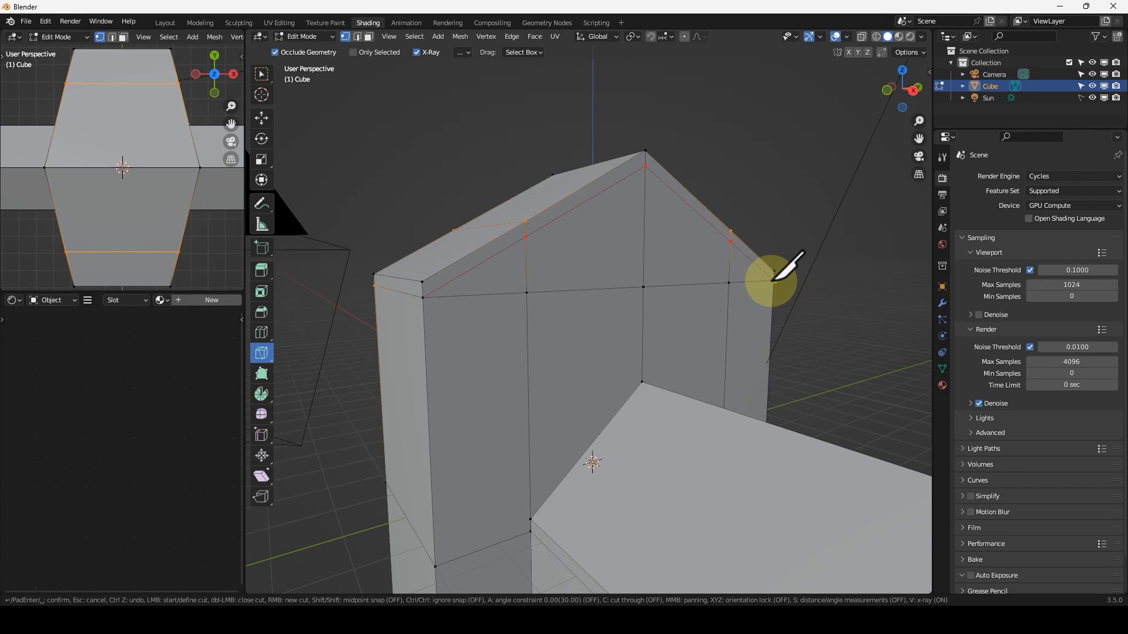
click(774, 279)
key(Return)
right_click(506, 273)
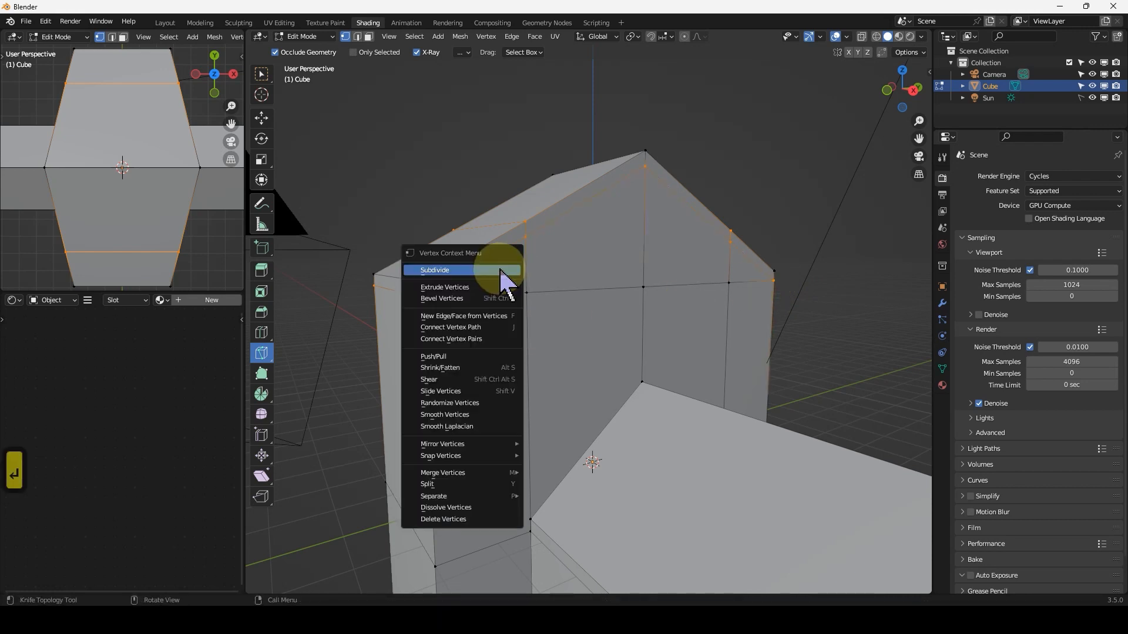
Return to the Select Box tool and add a centred vertical loop cut in each outer wall strip of the main block
middle_drag(477, 155, 301, 76)
click(261, 73)
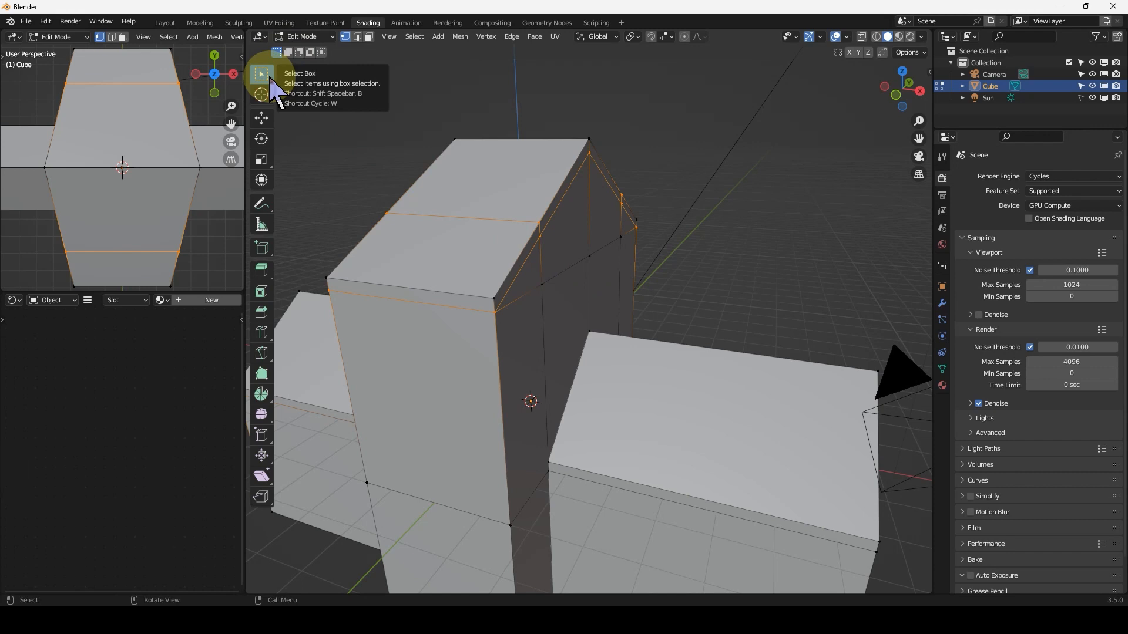
middle_drag(479, 270, 460, 253)
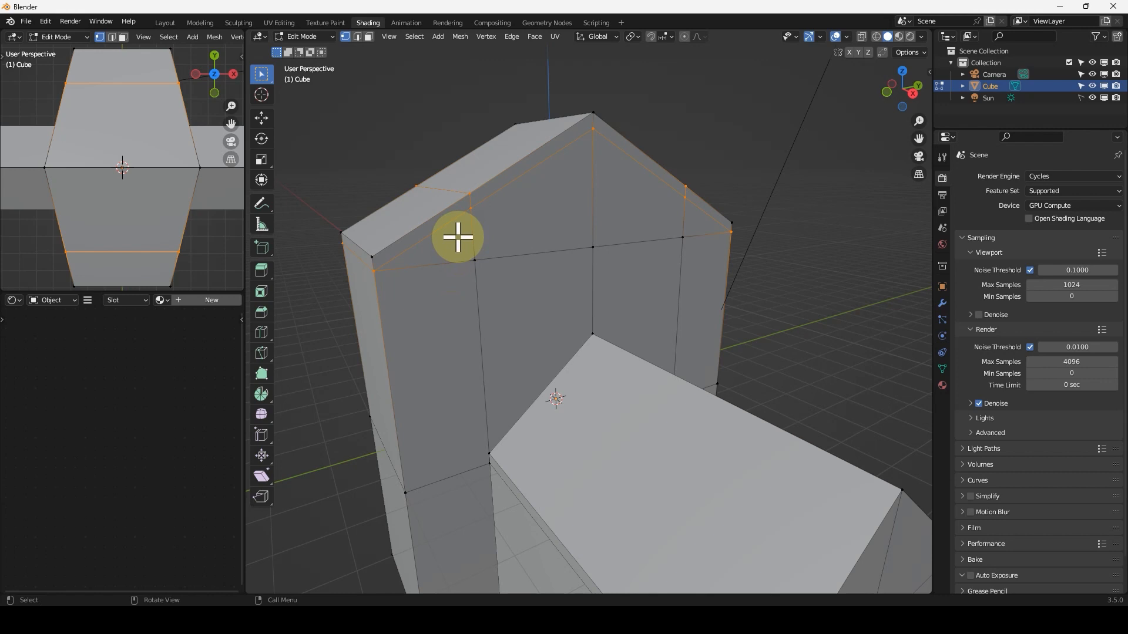
key(ctrl+r)
click(433, 269)
right_click(434, 270)
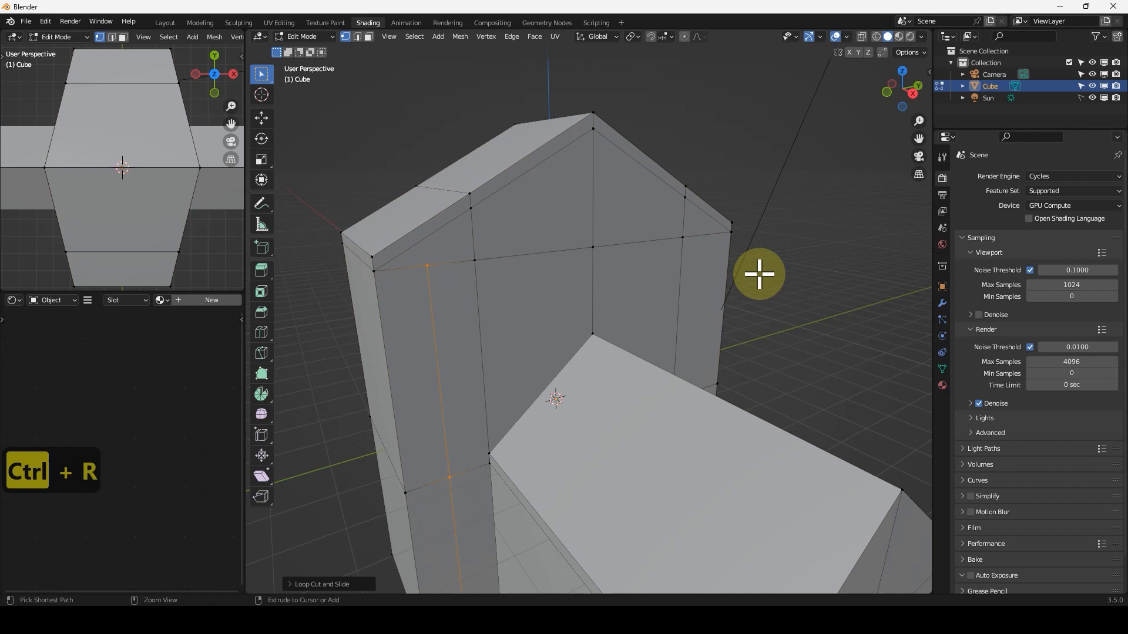
key(ctrl+r)
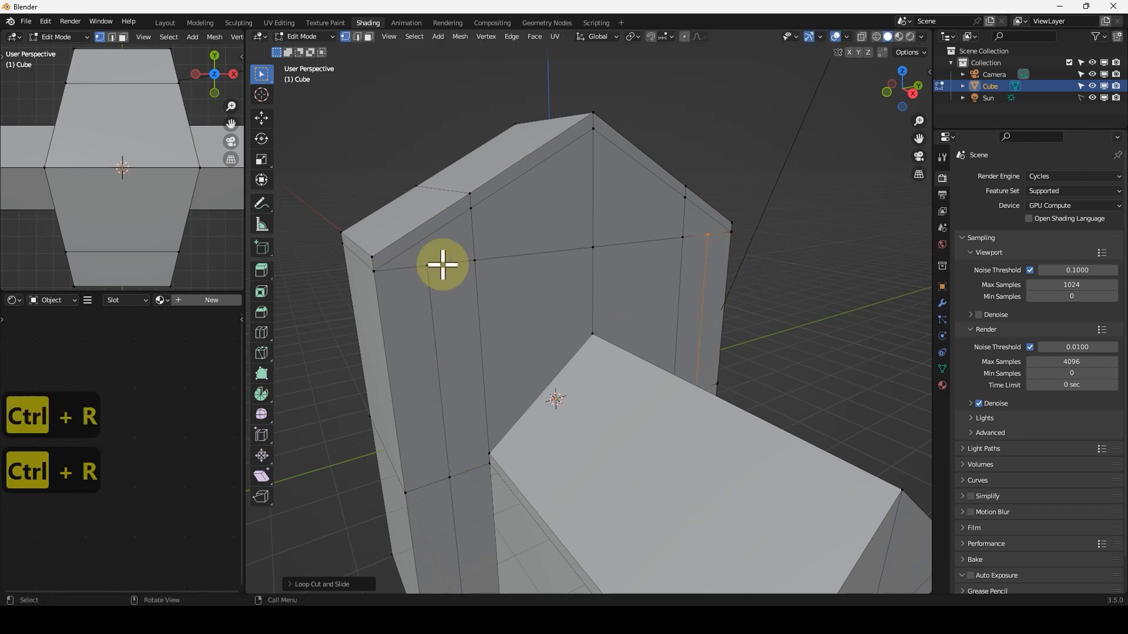
Add a centred lengthwise loop cut around the main block that splits the building into two symmetrical halves
middle_drag(474, 219, 742, 151)
key(ctrl+r)
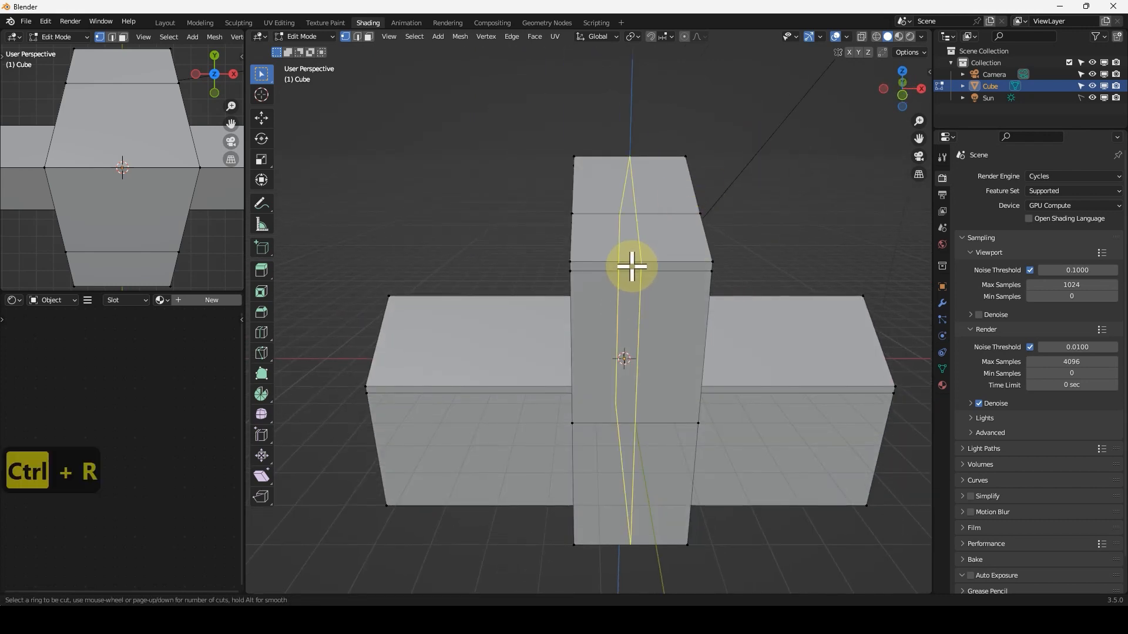
click(631, 266)
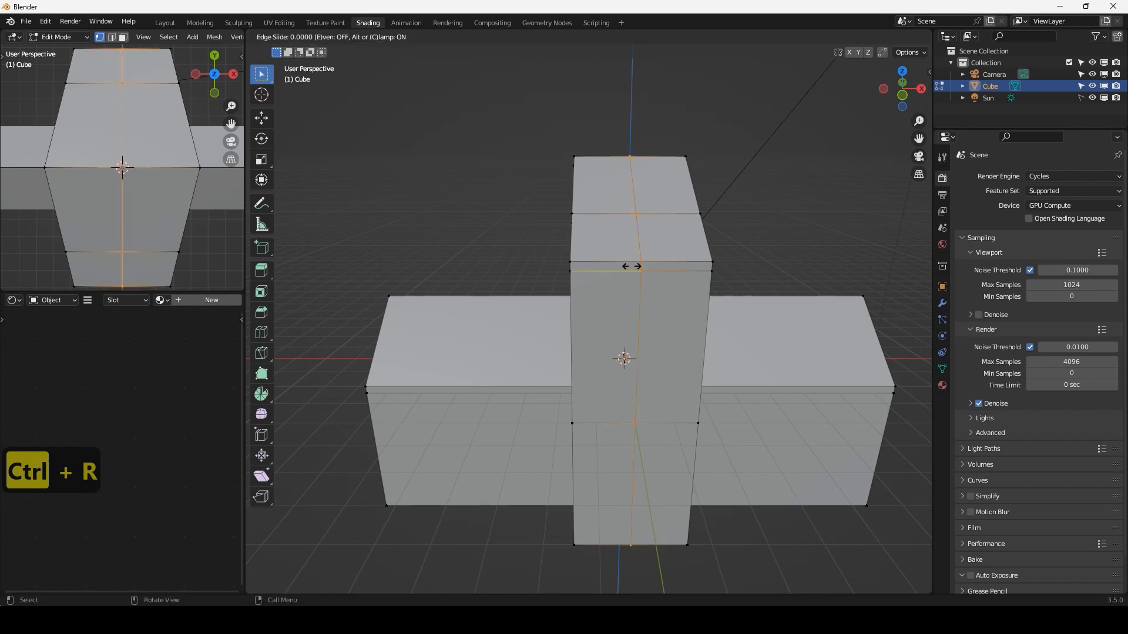
right_click(633, 268)
In front orthographic X-ray view, delete all vertices on the negative X side of the centre loop, then return to Object Mode
key(KP_1)
scroll(656, 310, down, 3)
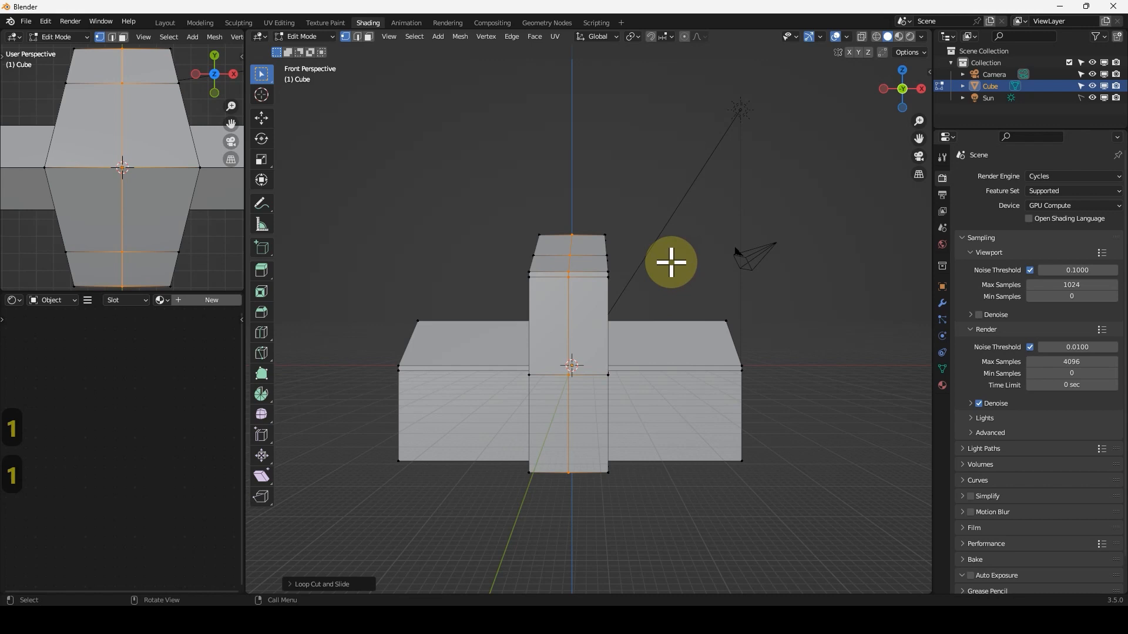
key(KP_5)
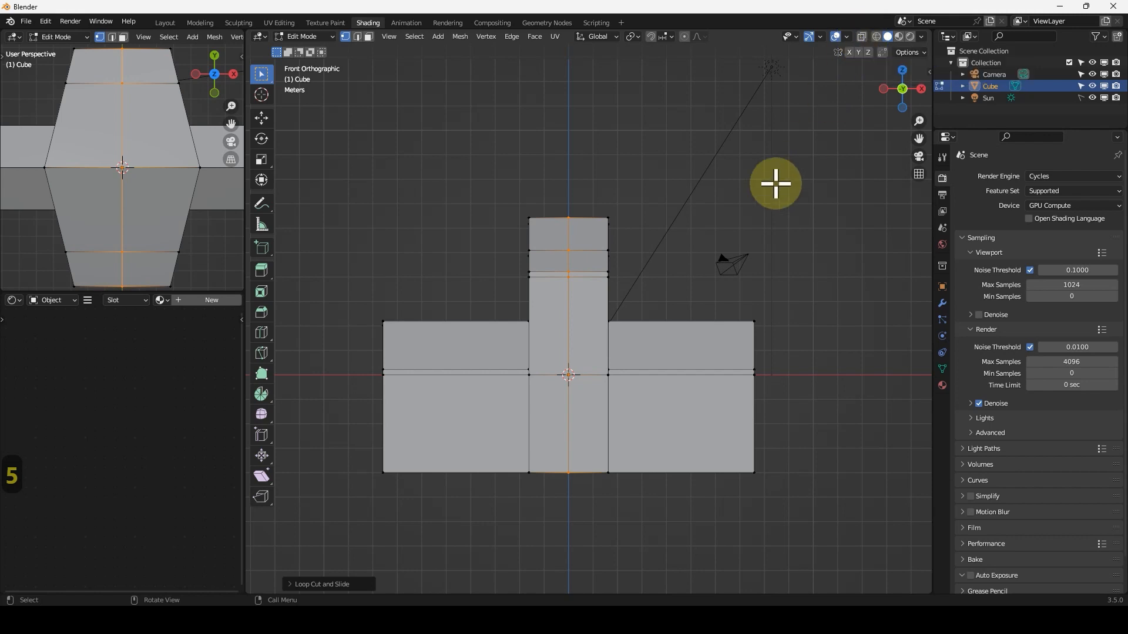
key(alt+z)
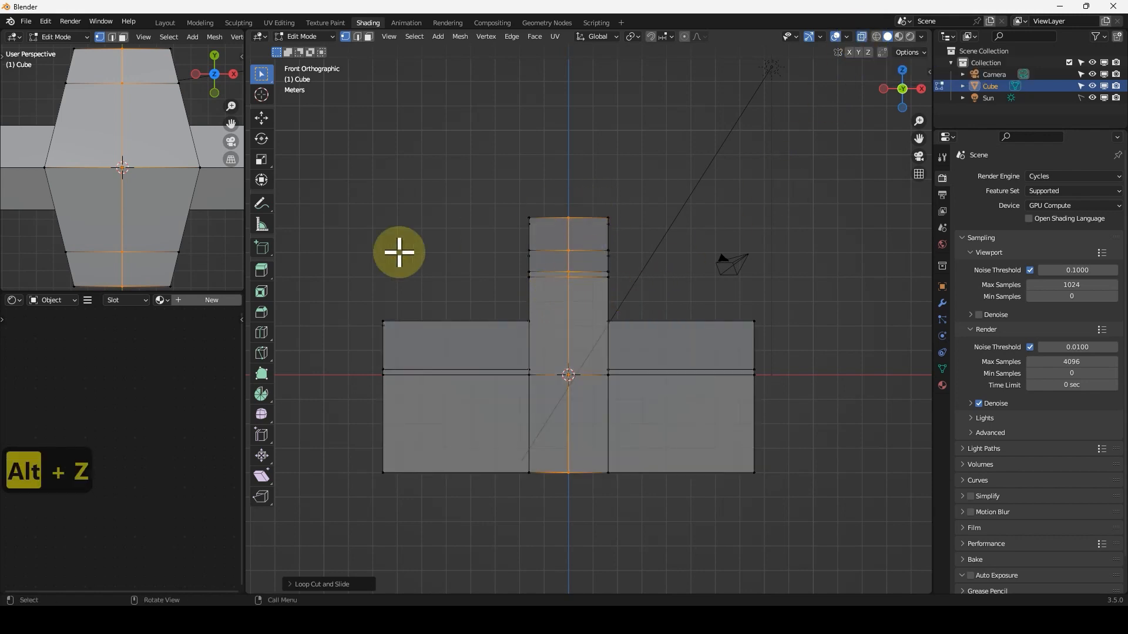
drag(327, 104, 546, 495)
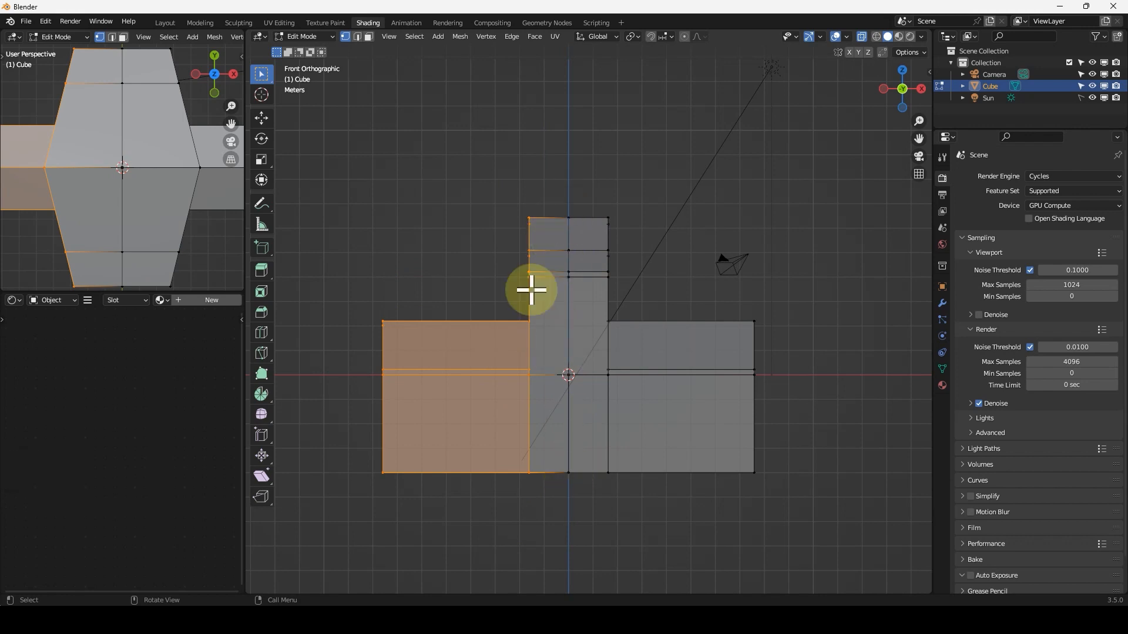
key(x)
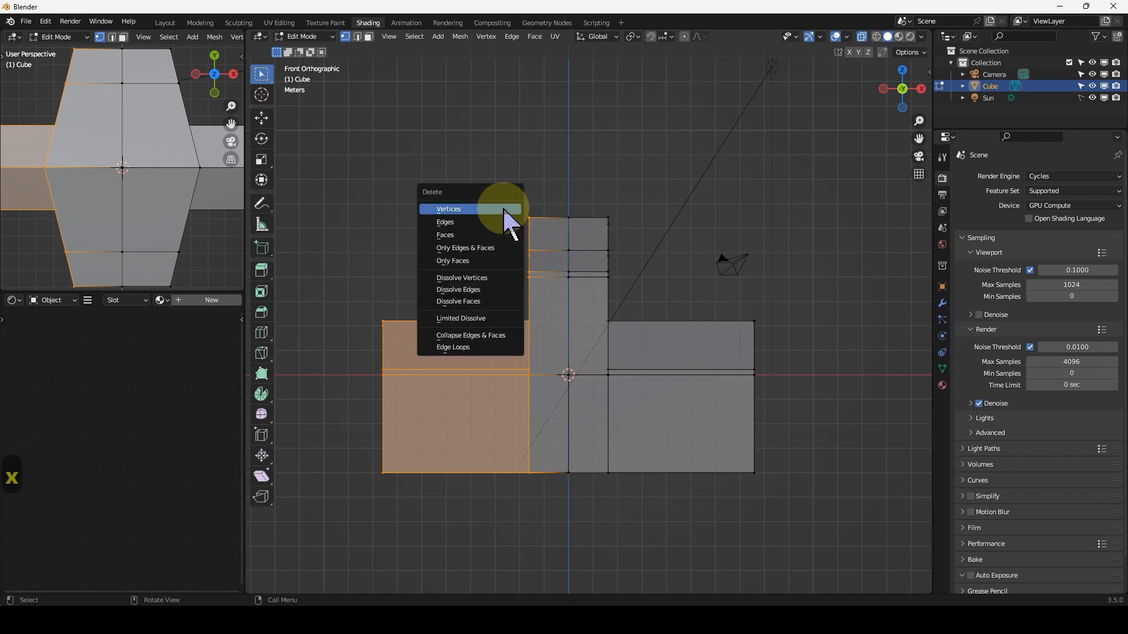
click(504, 210)
key(Tab)
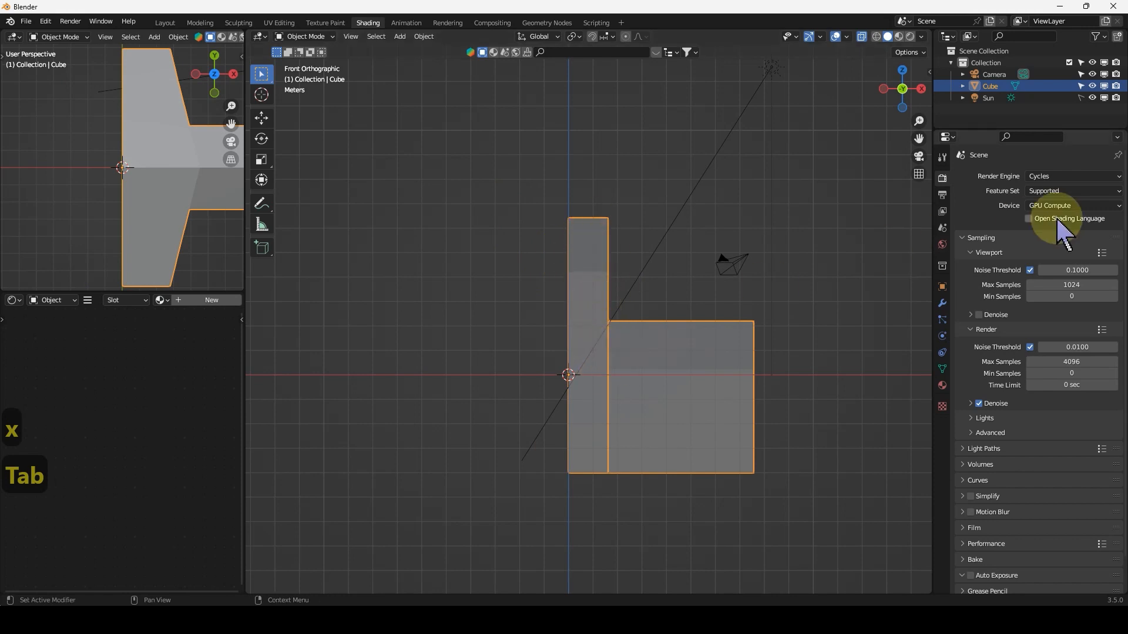
Add a Mirror modifier on the X axis to the remaining half, and turn off X-ray and orthographic view
click(943, 305)
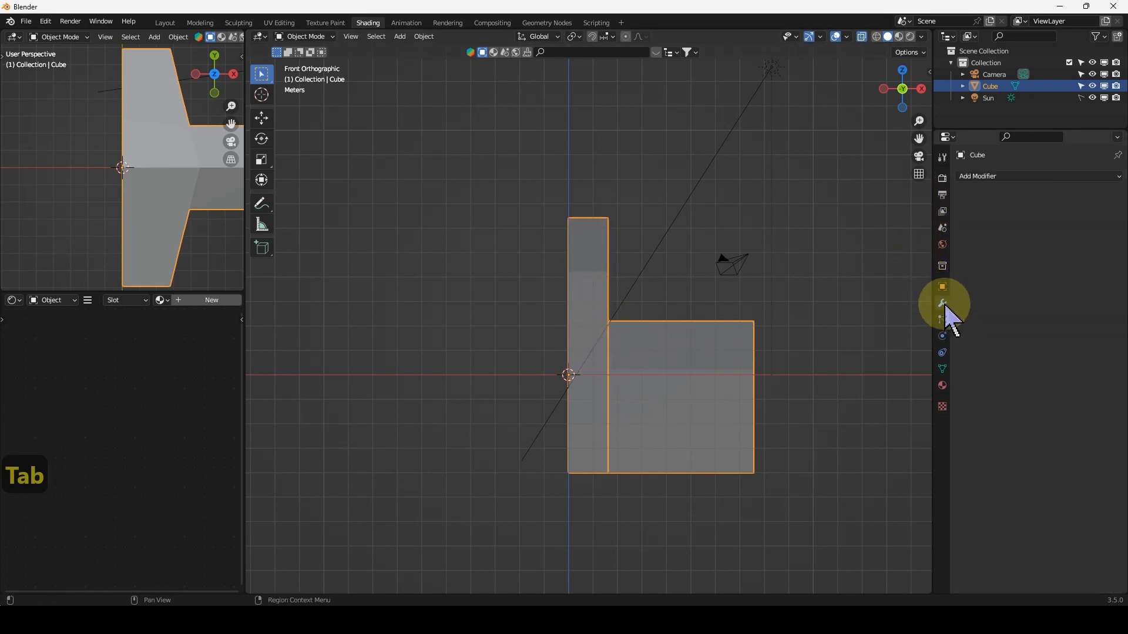
click(1028, 177)
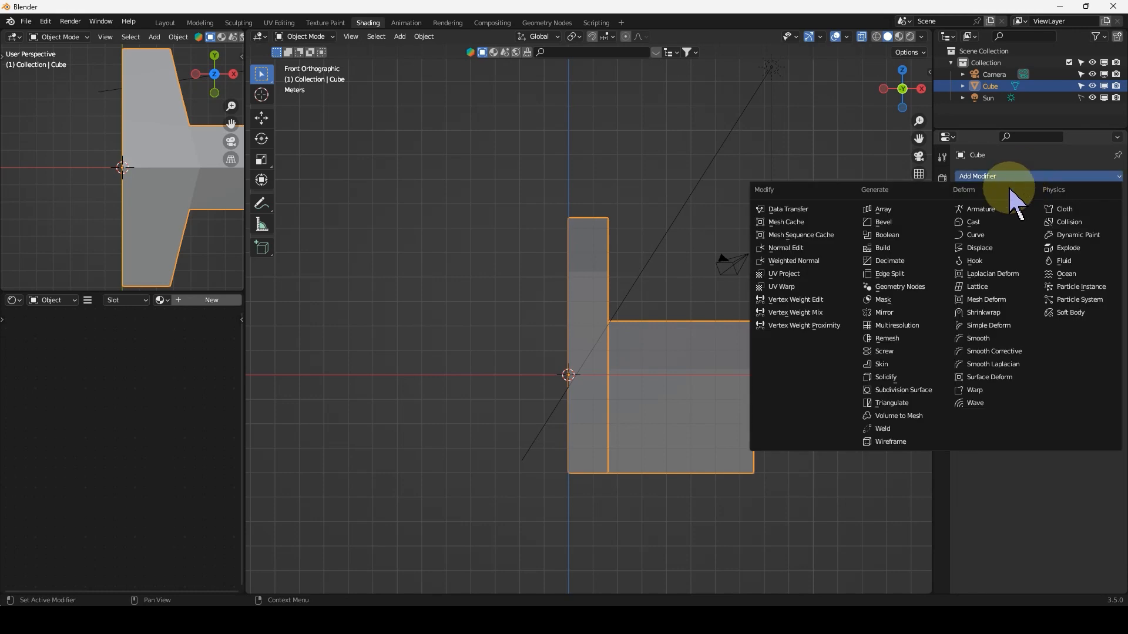
click(890, 314)
mouse_move(565, 372)
middle_down()
mouse_move(622, 398)
mouse_move(569, 374)
mouse_move(599, 365)
middle_up()
key(alt+z)
middle_drag(645, 330, 805, 126)
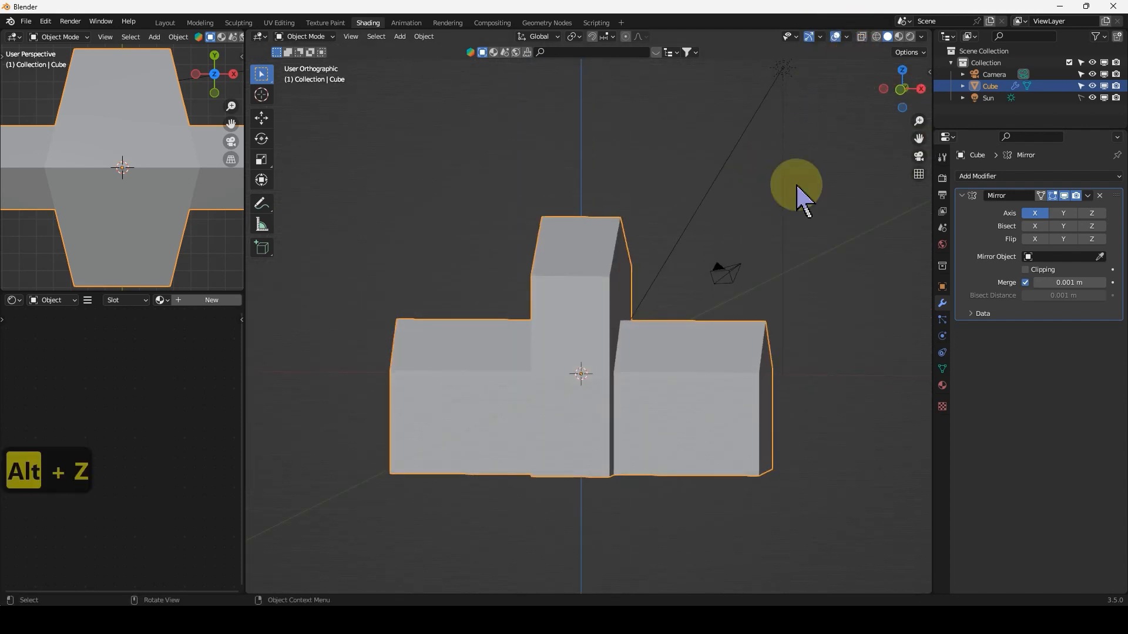
key(5)
middle_drag(644, 373, 699, 411)
Knife-cut the remaining wing's end gable parallel to its roof slopes, from corner to corner via a point just below the ridge
key(Tab)
middle_drag(777, 303, 564, 323)
scroll(651, 327, down, 4)
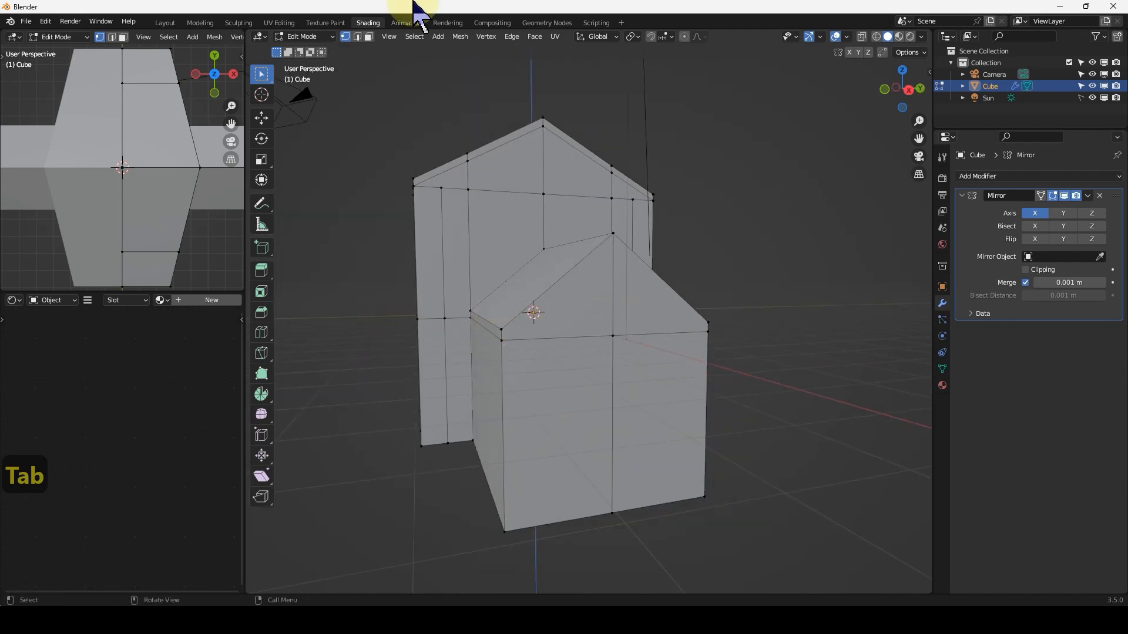
key(k)
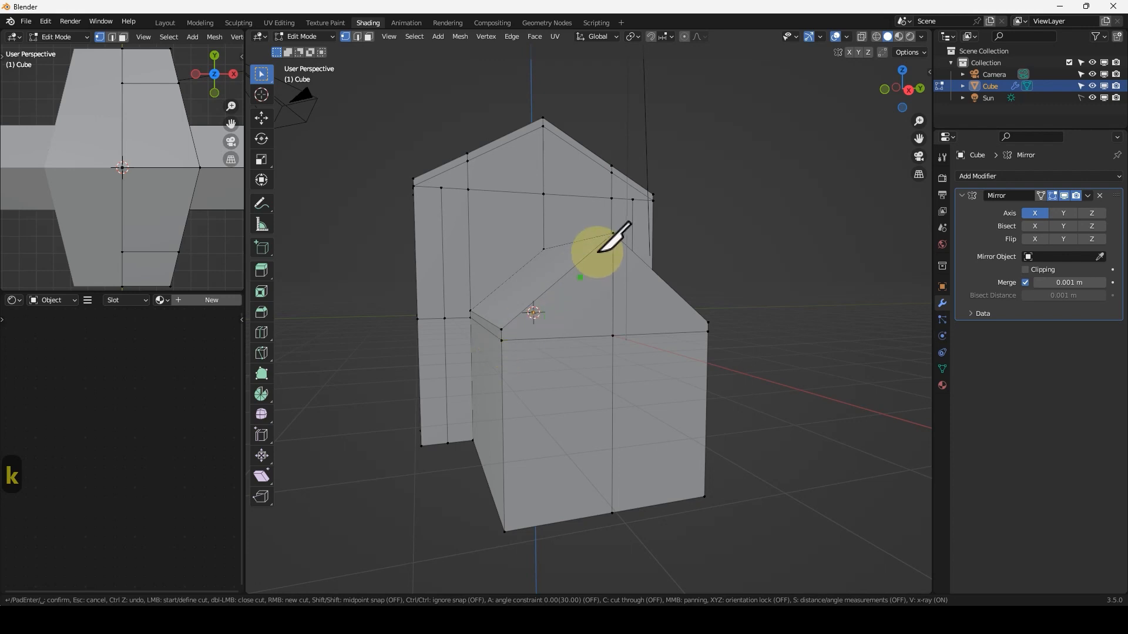
click(515, 339)
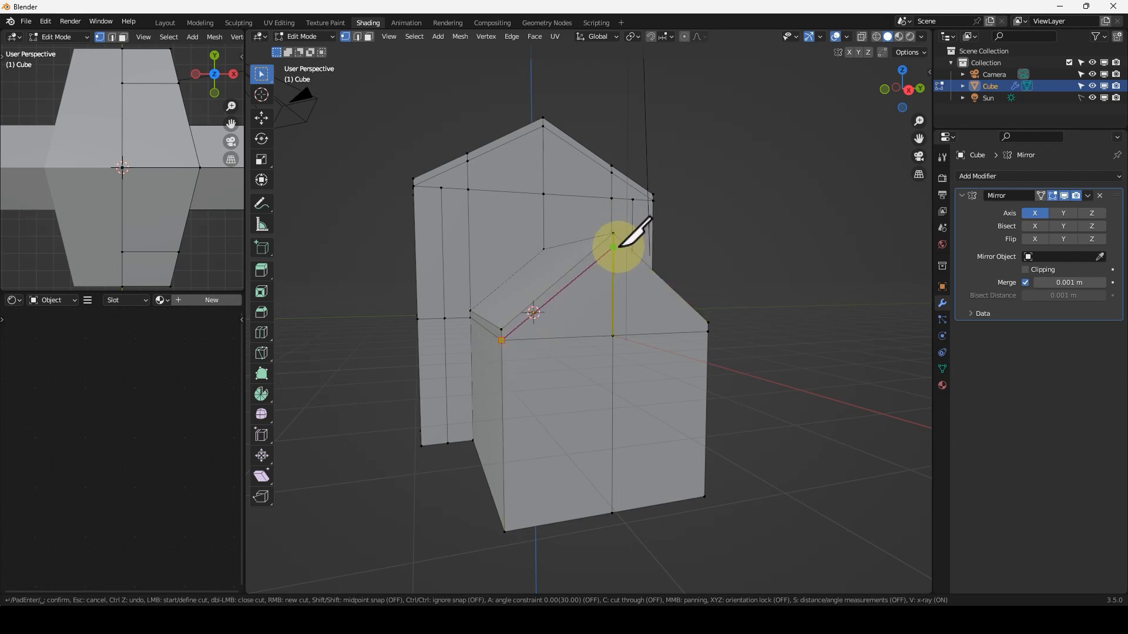
click(614, 244)
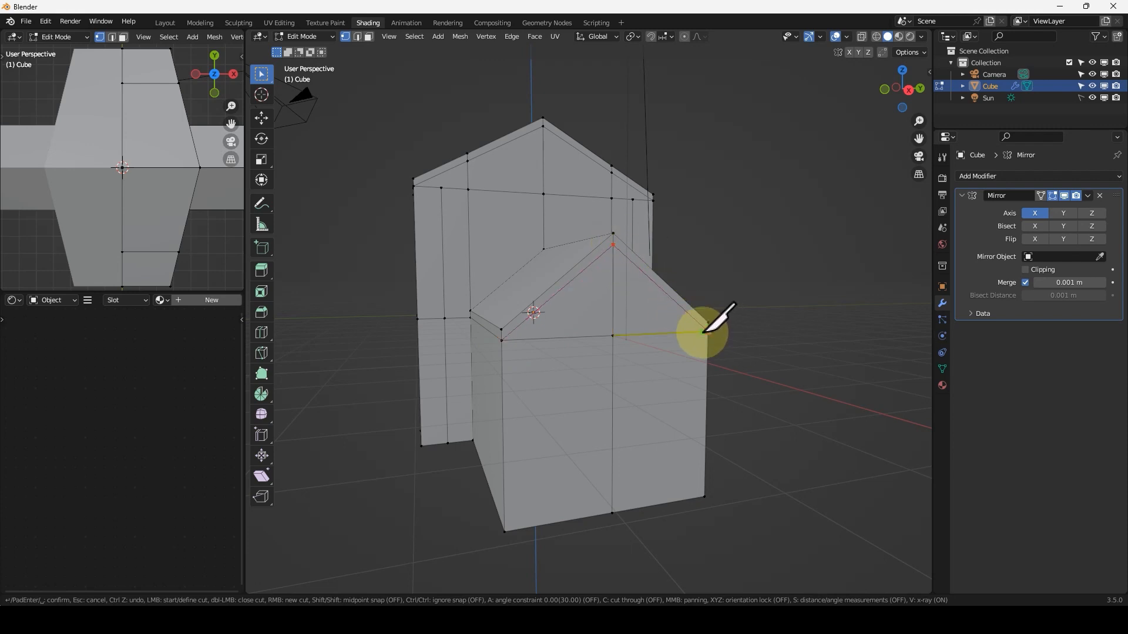
click(703, 332)
key(Return)
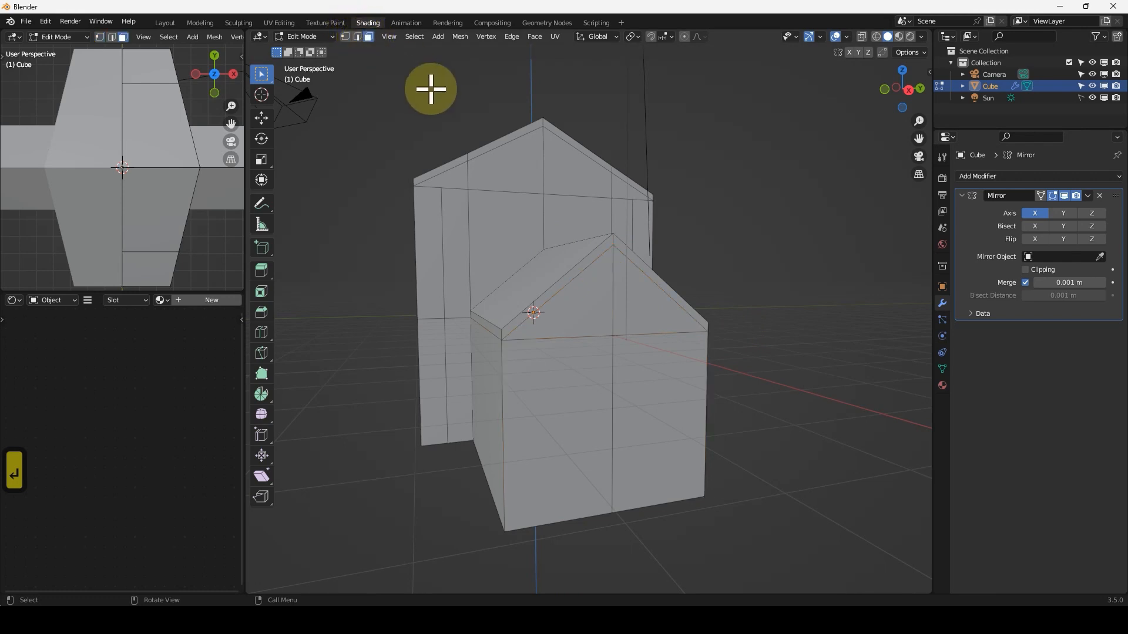
Extrude the two sloped band faces on the wing's end gable outward about 0.33 m as a roof overhang, and return to Object Mode
click(547, 298)
shift+click(634, 258)
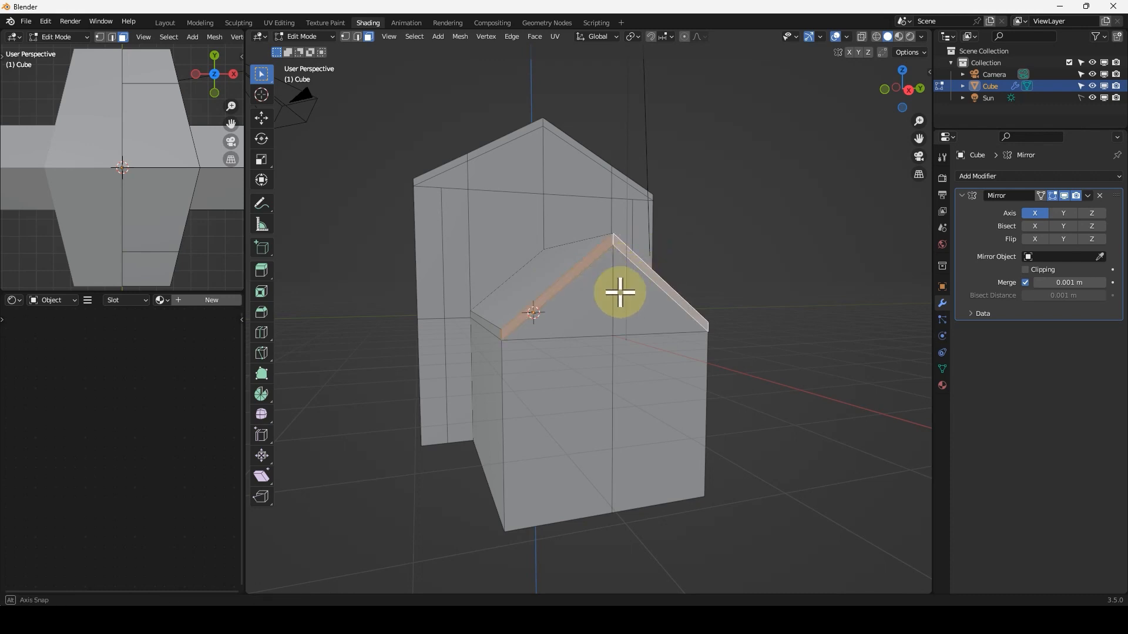
middle_drag(619, 293, 642, 297)
key(e)
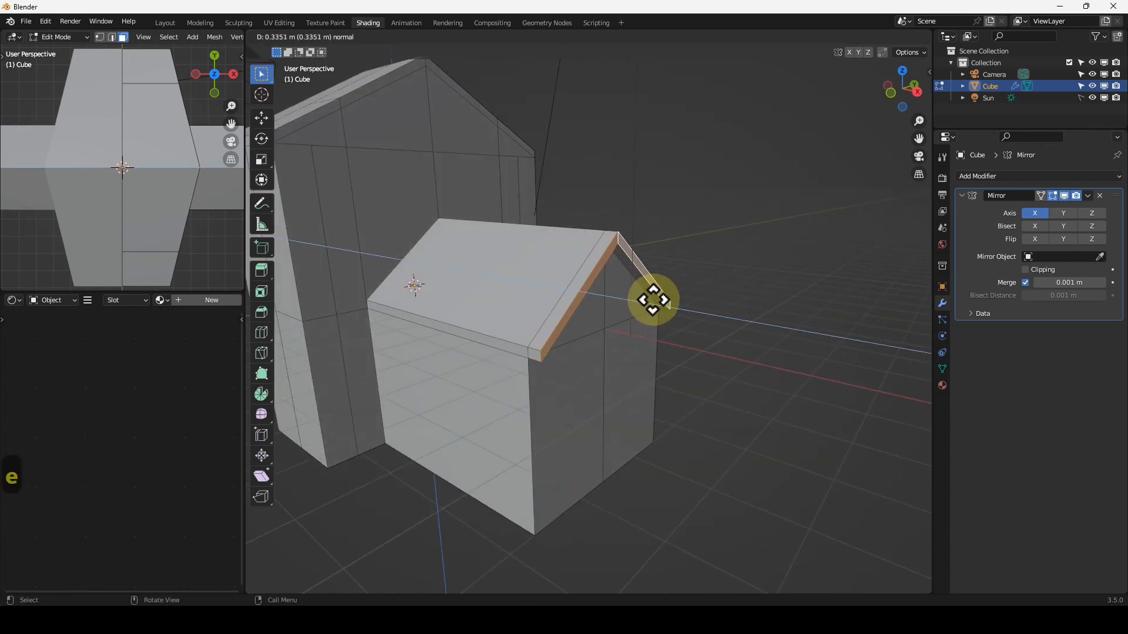
click(650, 299)
middle_drag(650, 297, 617, 309)
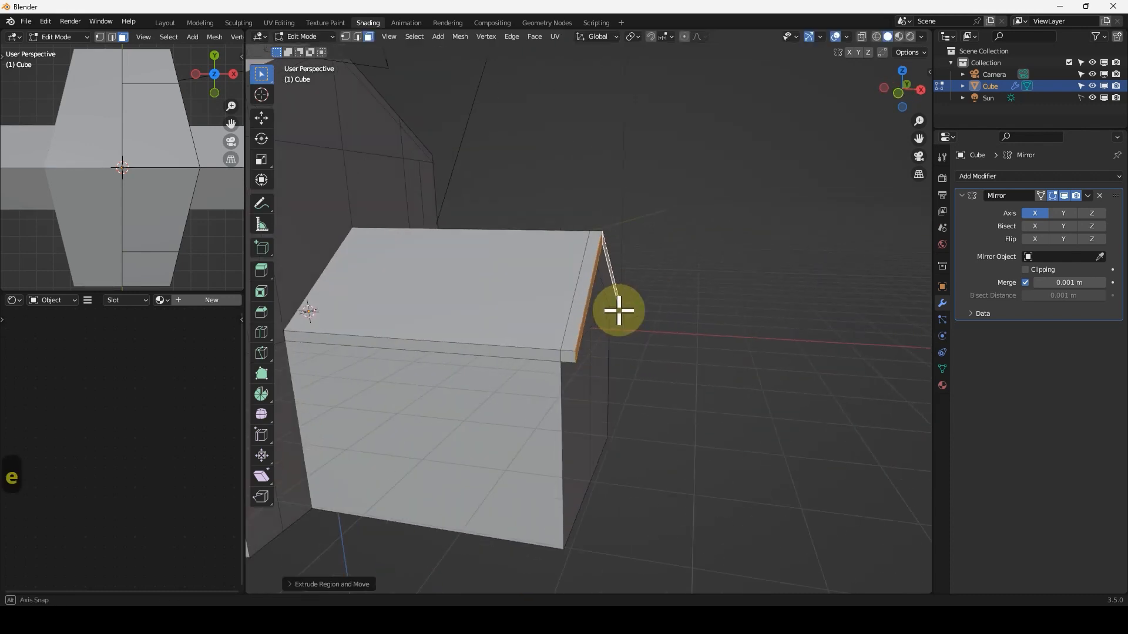
key(Tab)
middle_drag(549, 335, 547, 292)
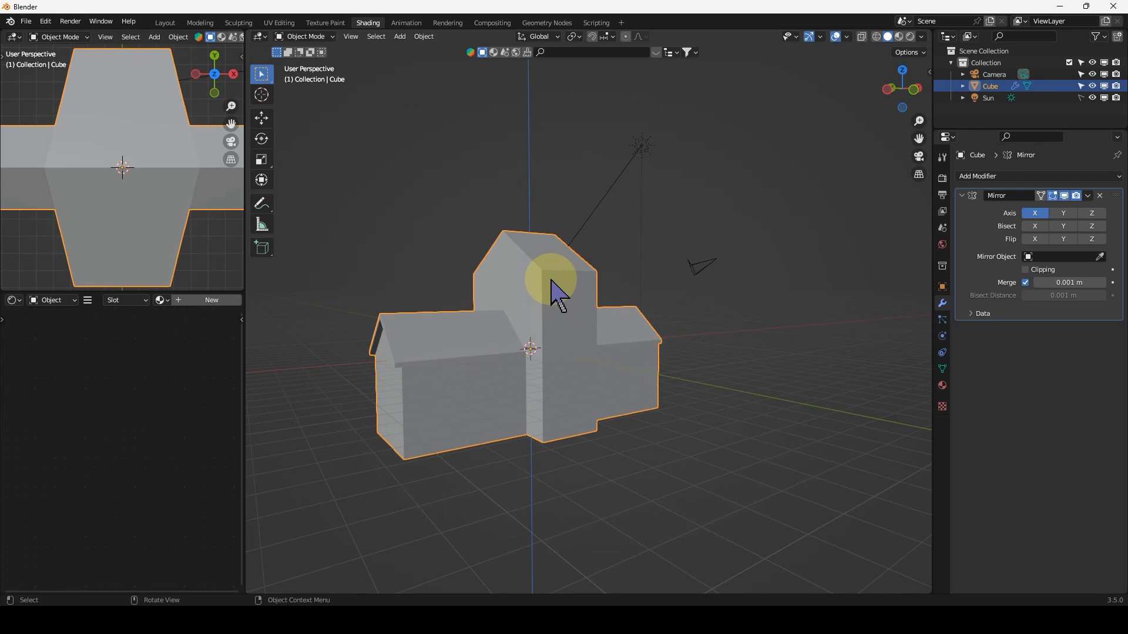